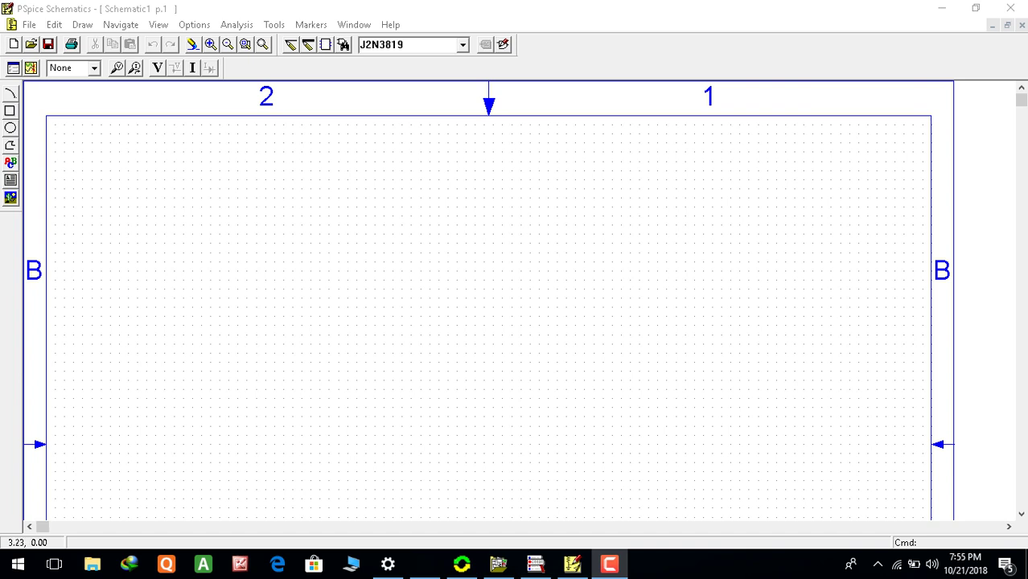
Place one J2N3819 n-channel JFET near the middle of the schematic sheet
key(ctrl+g)
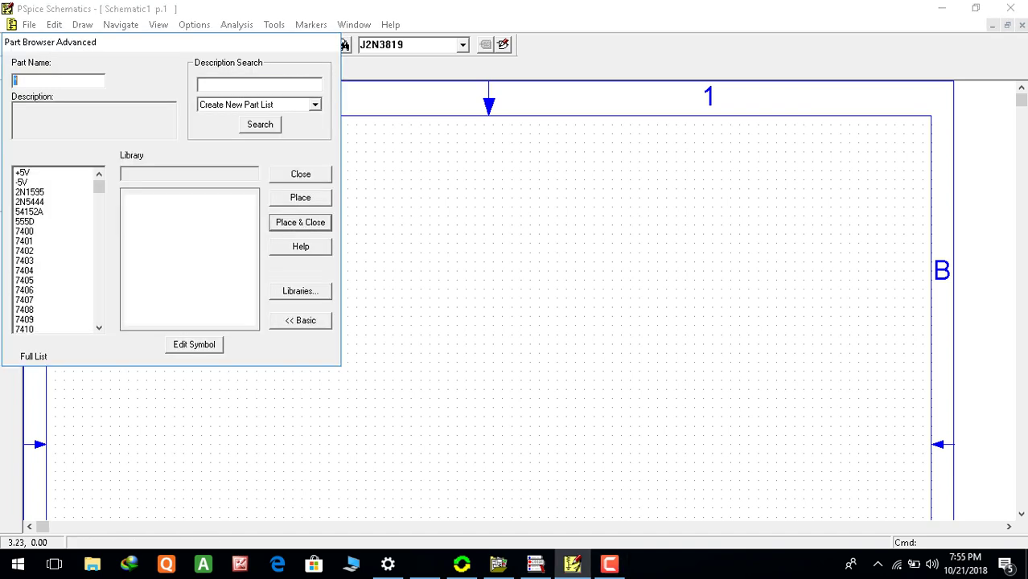
drag(99, 187, 99, 229)
scroll(56, 250, down, 20)
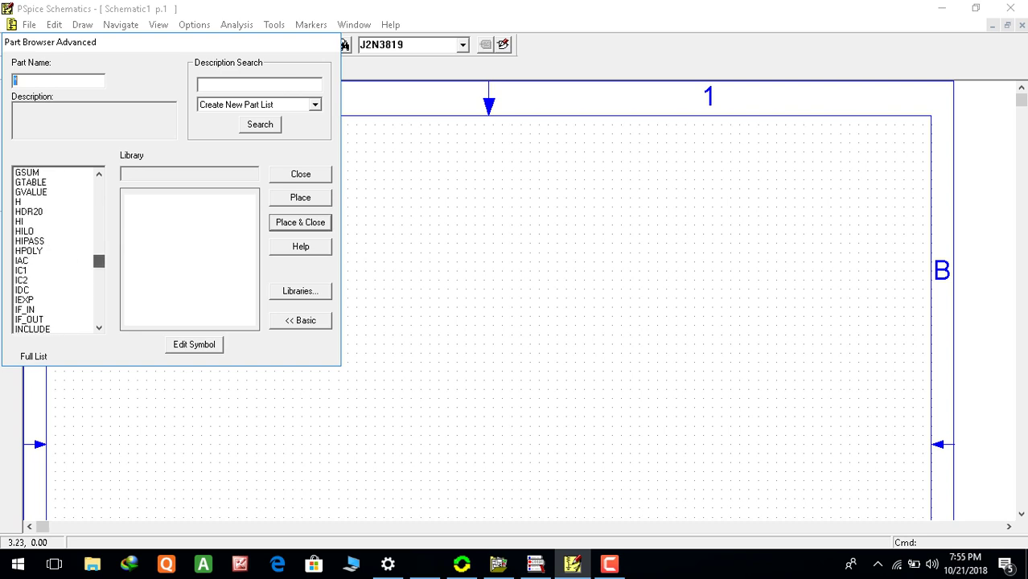
scroll(56, 250, down, 5)
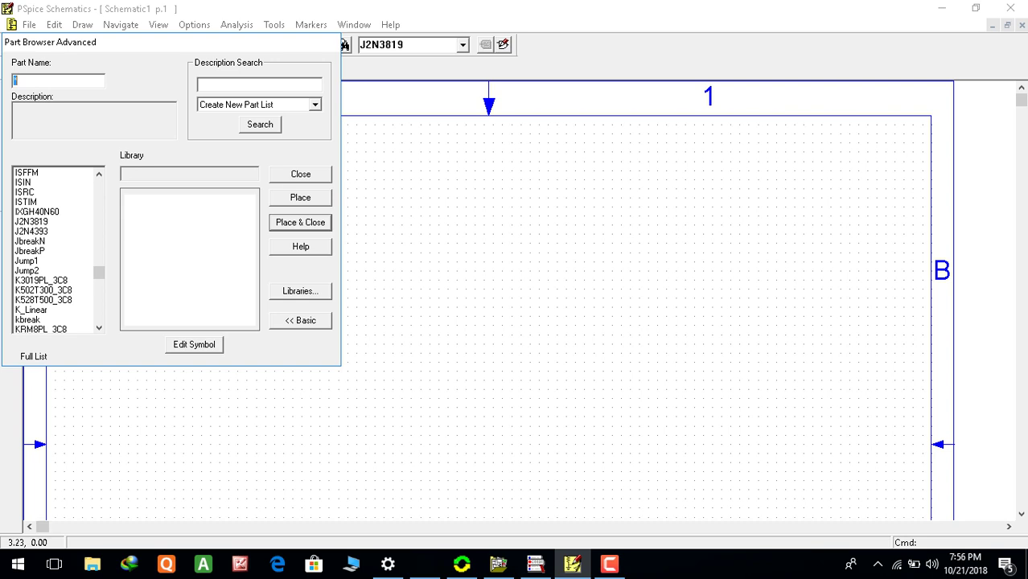
click(33, 221)
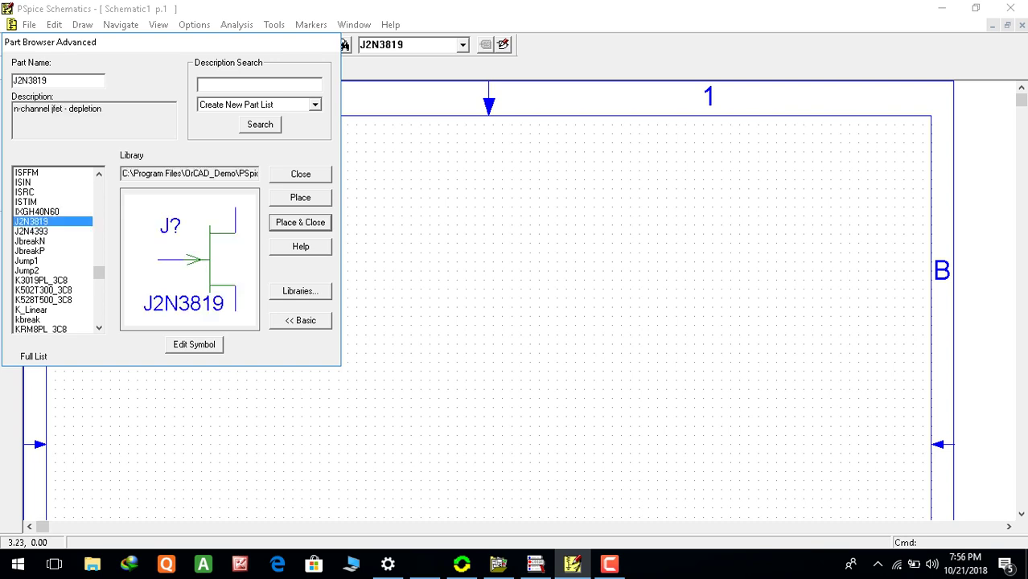
click(300, 222)
click(455, 298)
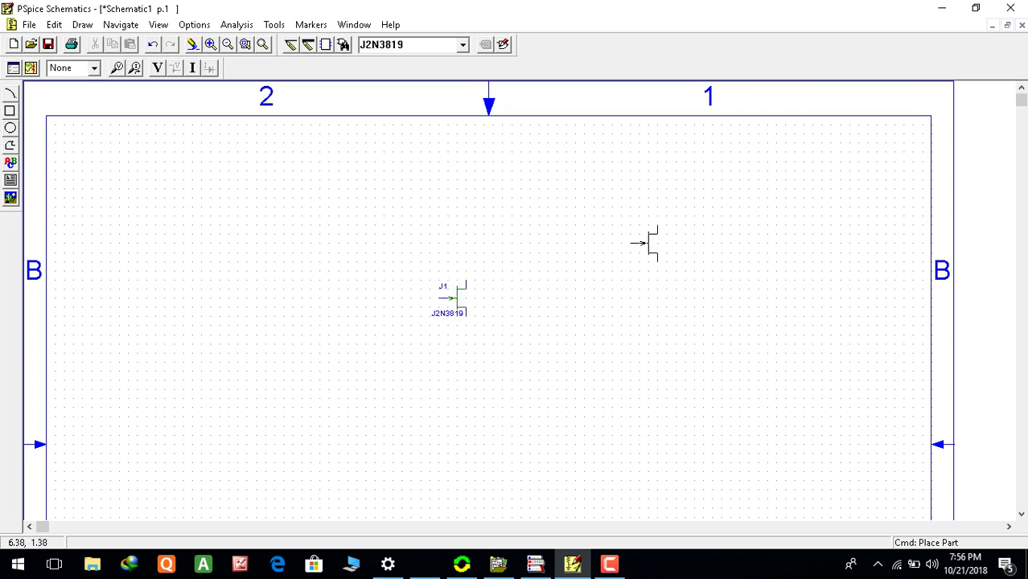
key(Escape)
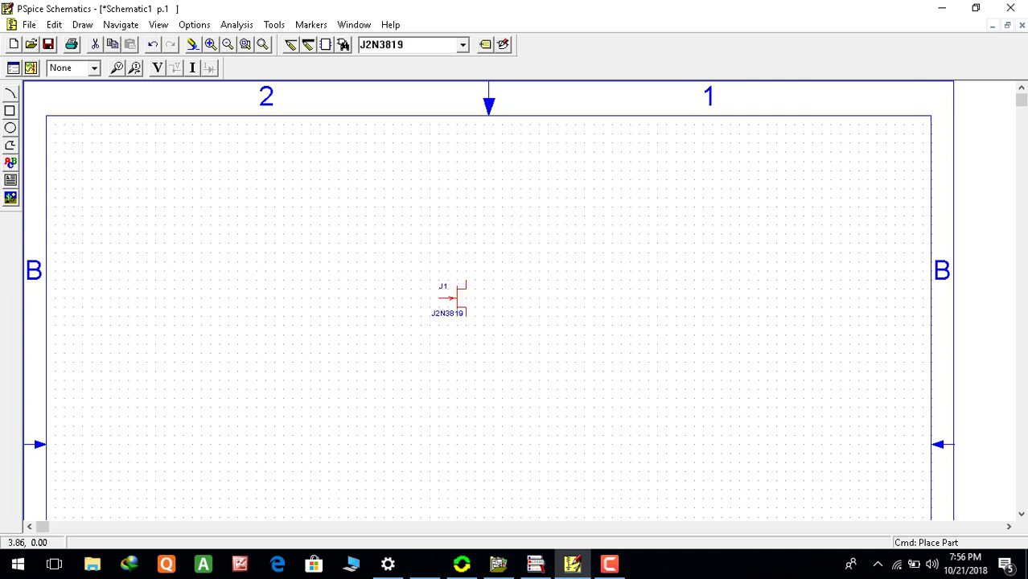
Place four resistors (r): one above the JFET, one below it, one to its lower left and one to its right
click(343, 45)
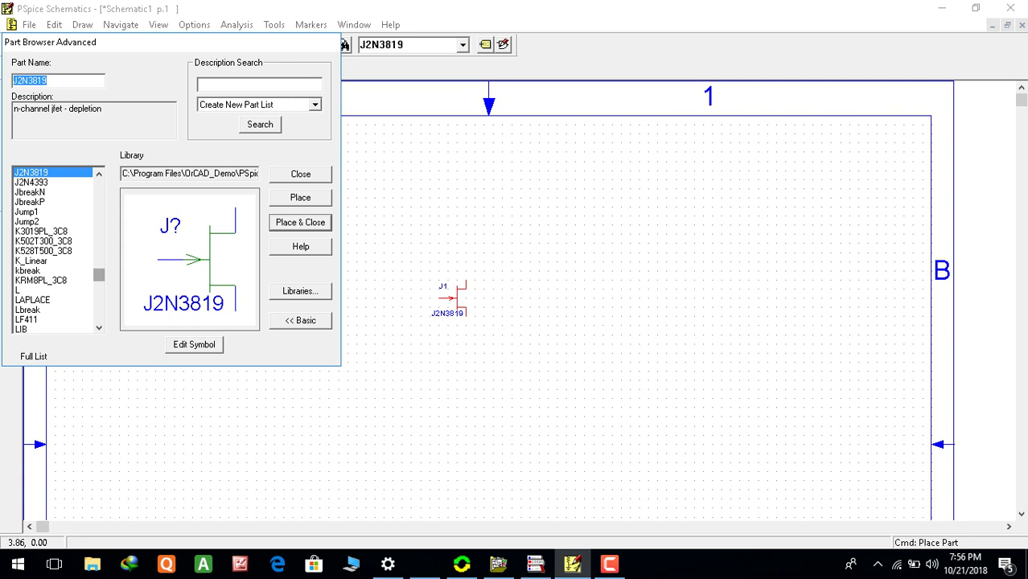
drag(99, 275, 99, 296)
click(36, 232)
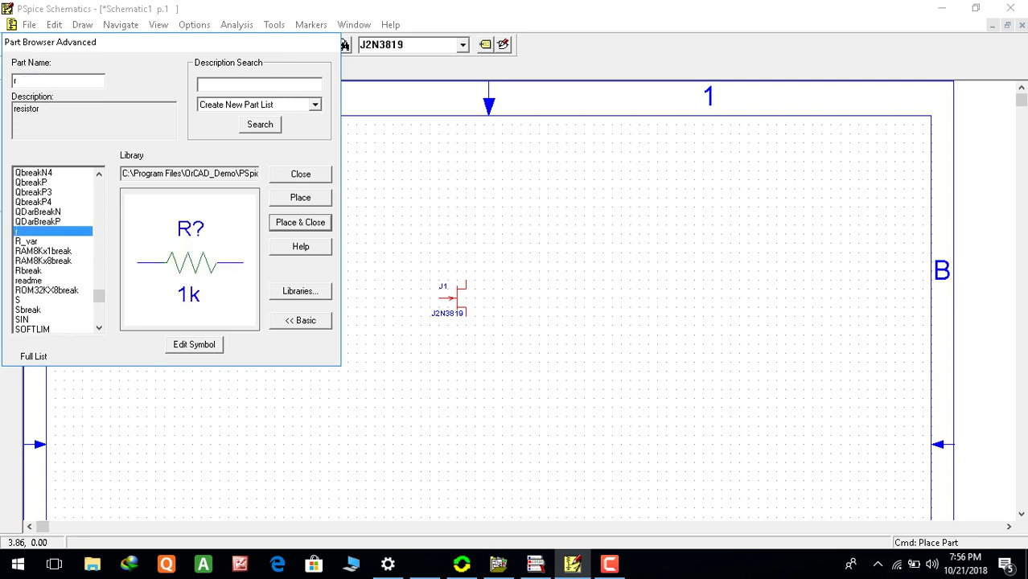
click(317, 223)
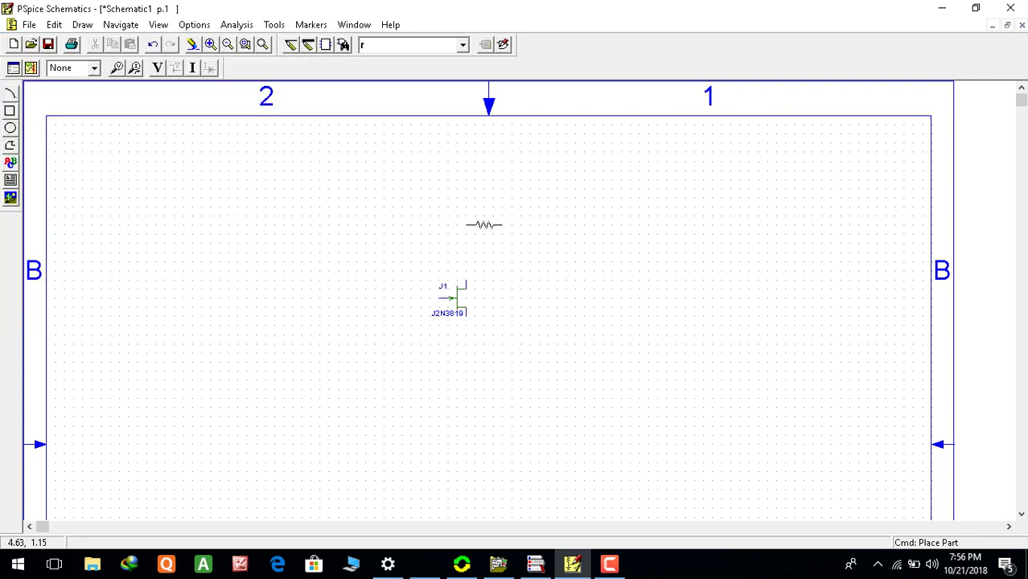
click(484, 225)
click(484, 380)
click(329, 362)
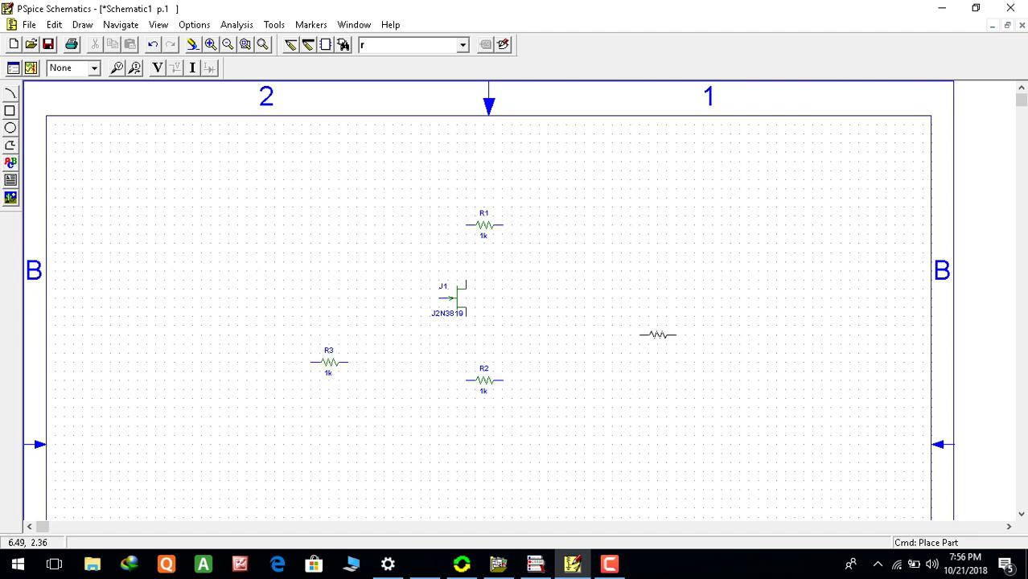
click(657, 325)
key(Escape)
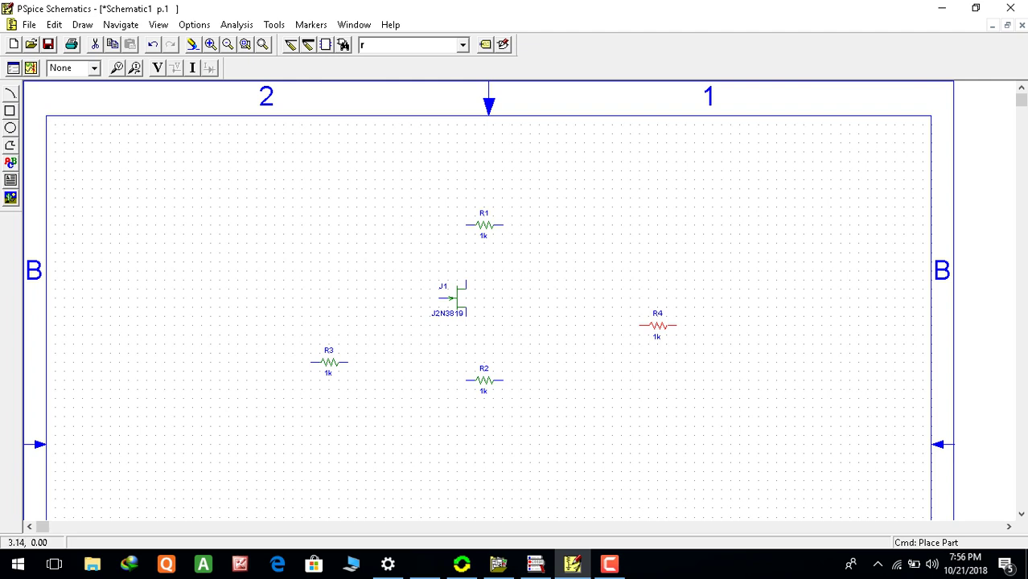
Place two capacitors (c), one left of the JFET and one between the JFET and the far-right resistor
click(463, 45)
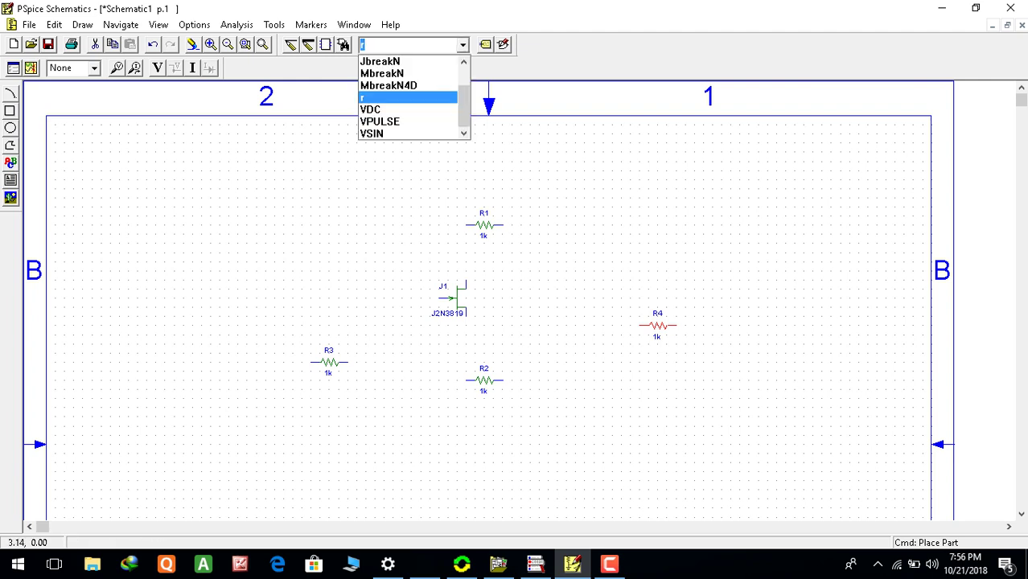
click(344, 44)
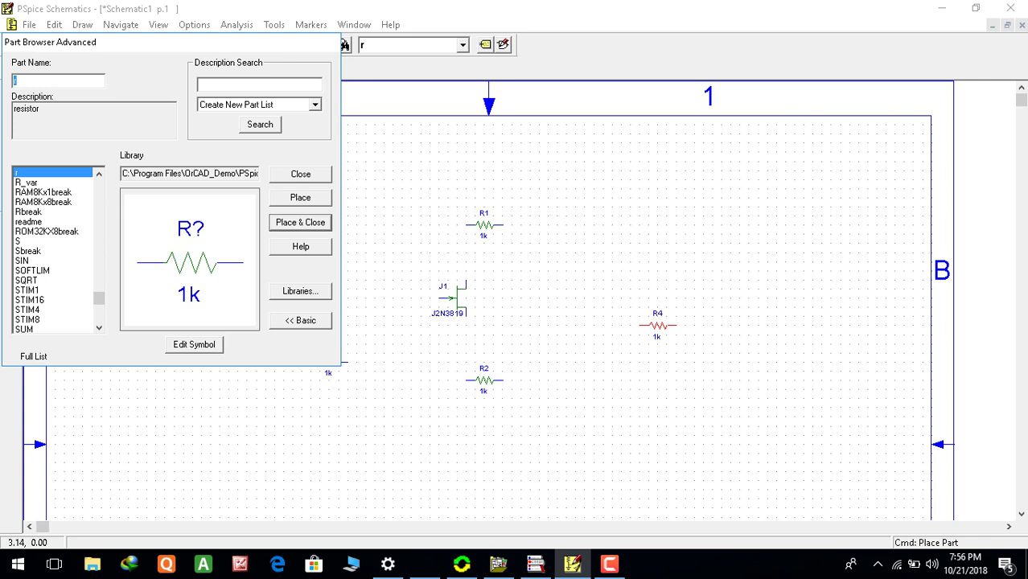
text(c)
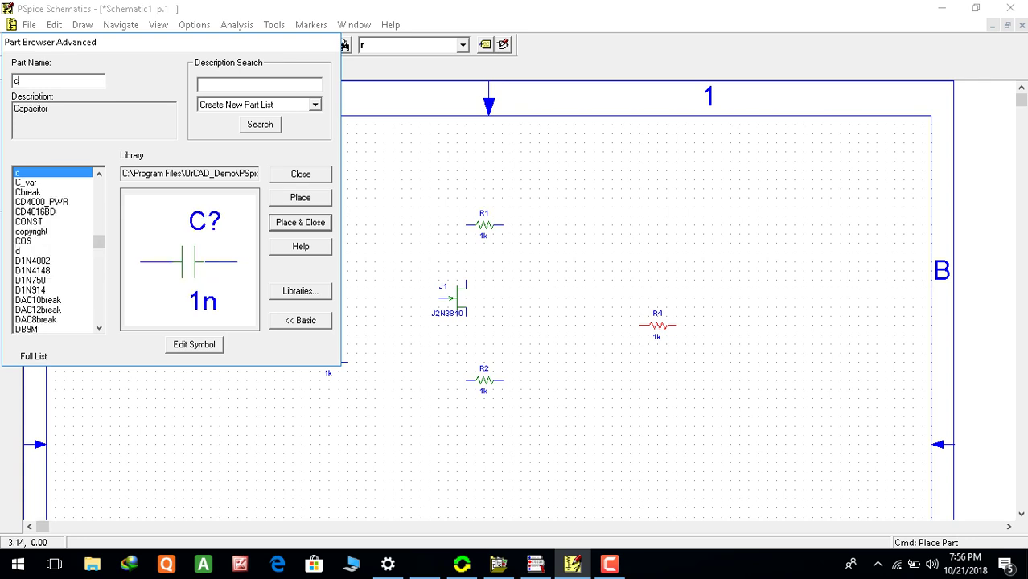
click(299, 222)
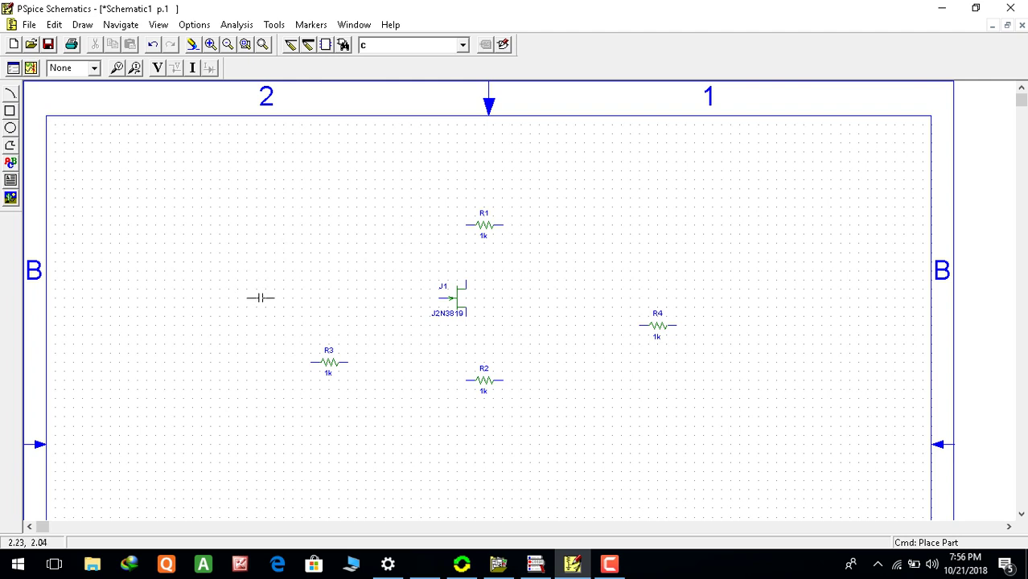
click(259, 307)
click(543, 325)
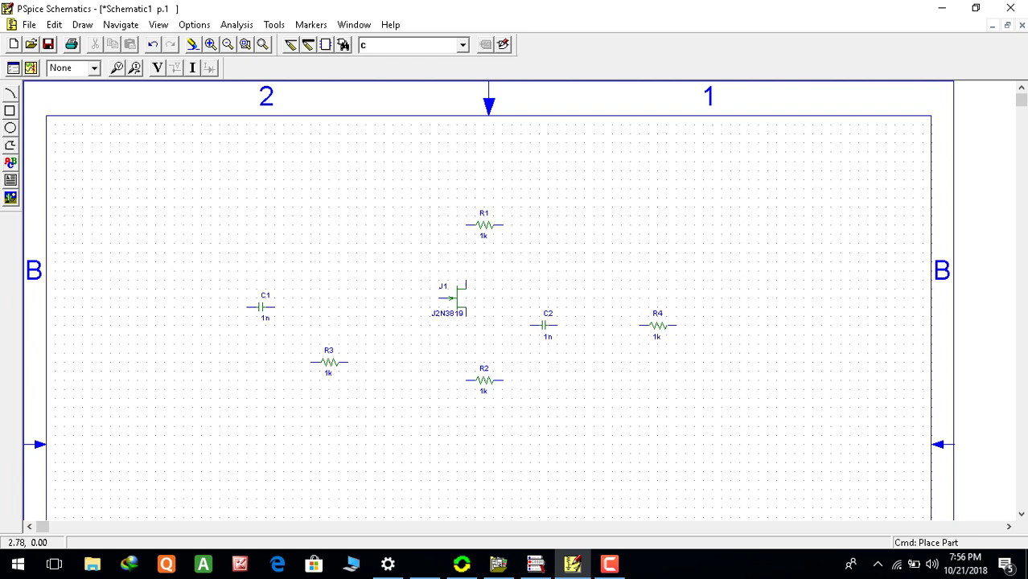
Rotate all four resistors R1, R3, R2 and R4 so that they stand vertically
click(484, 225)
key(ctrl+r)
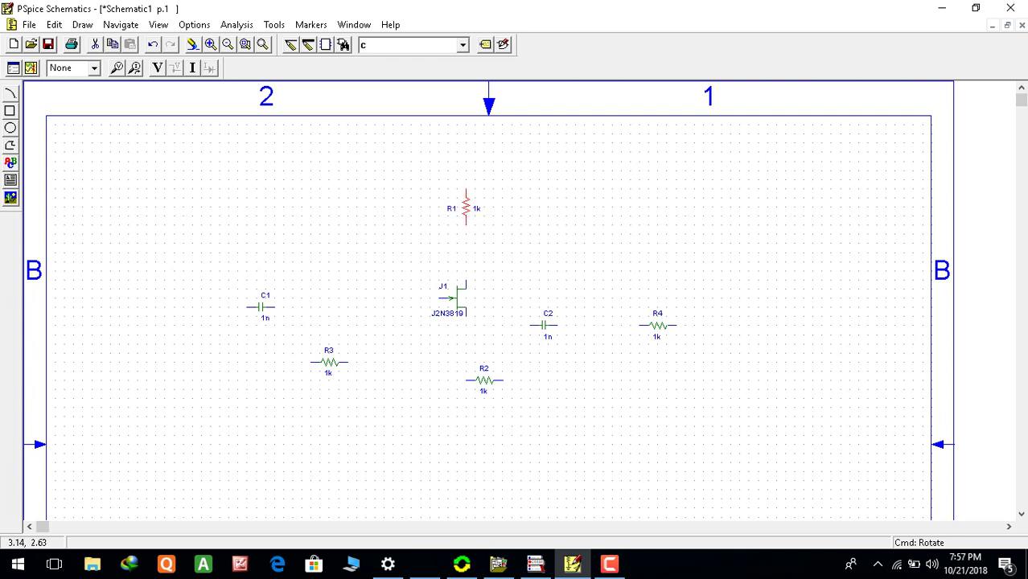
click(330, 363)
key(ctrl+r)
click(484, 381)
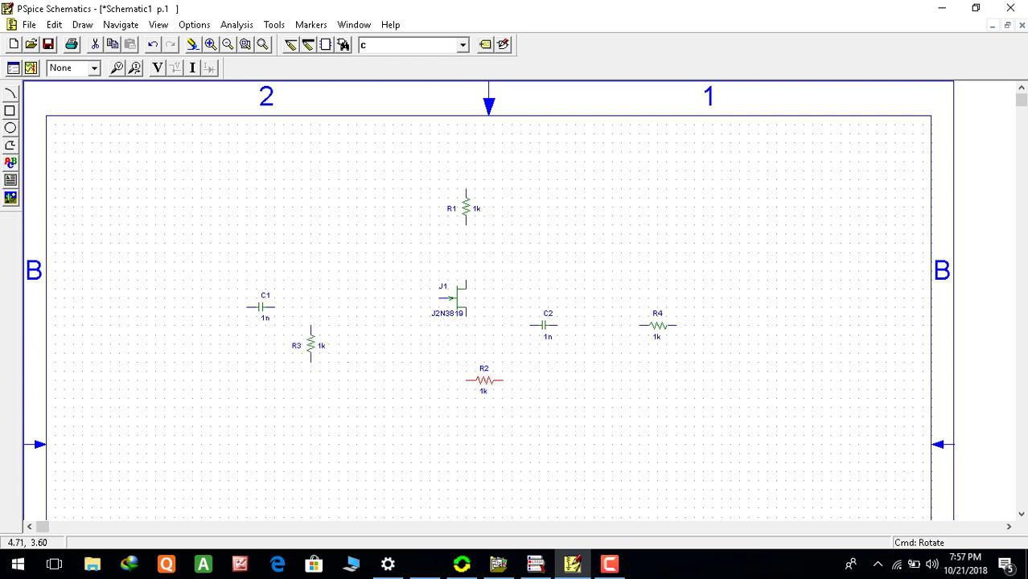
key(ctrl+r)
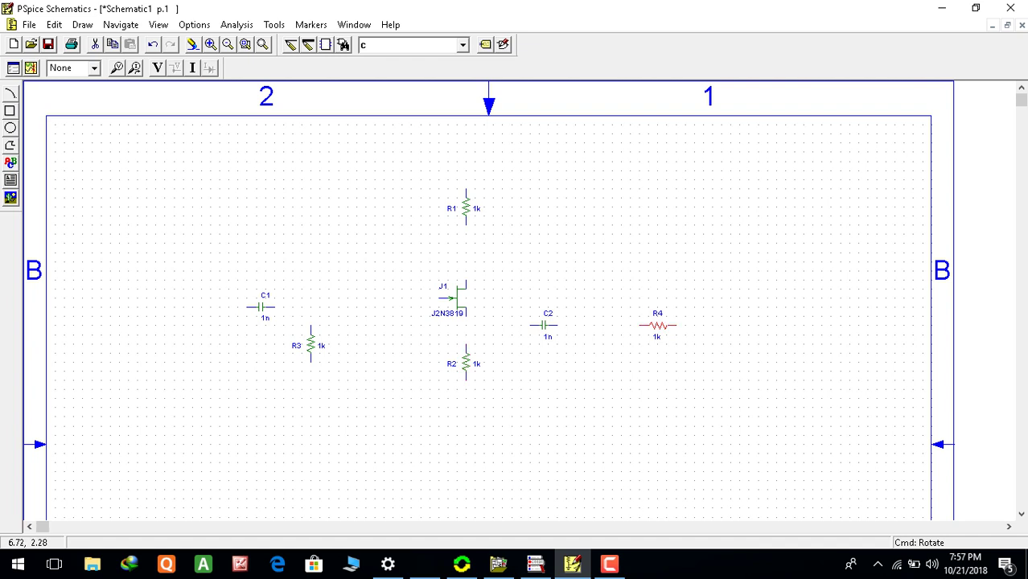
key(ctrl+r)
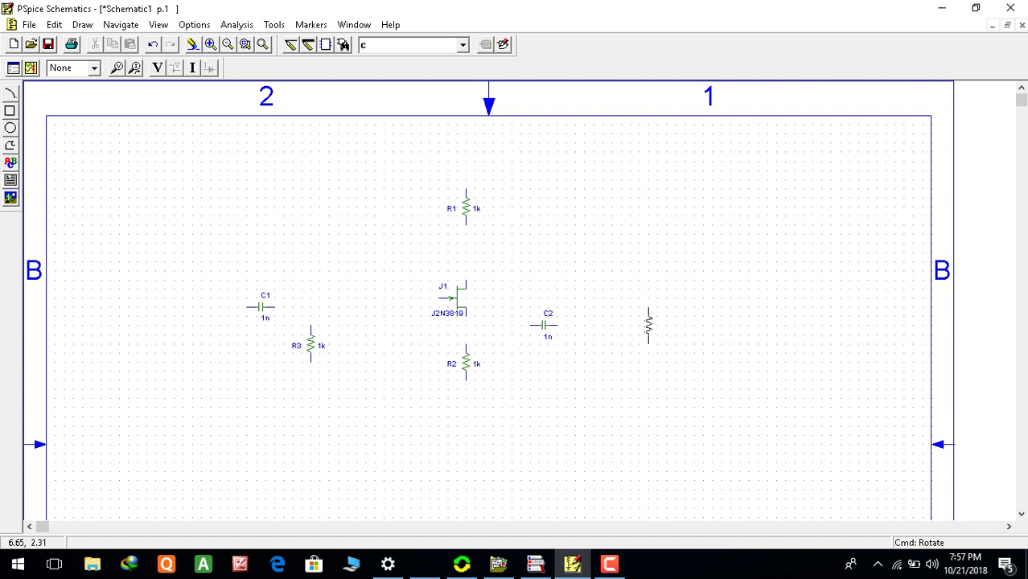
Move R4 and R3 down and slightly right, R2 straight down, and C2 down and slightly left
drag(652, 325, 670, 356)
click(469, 388)
drag(466, 363, 466, 391)
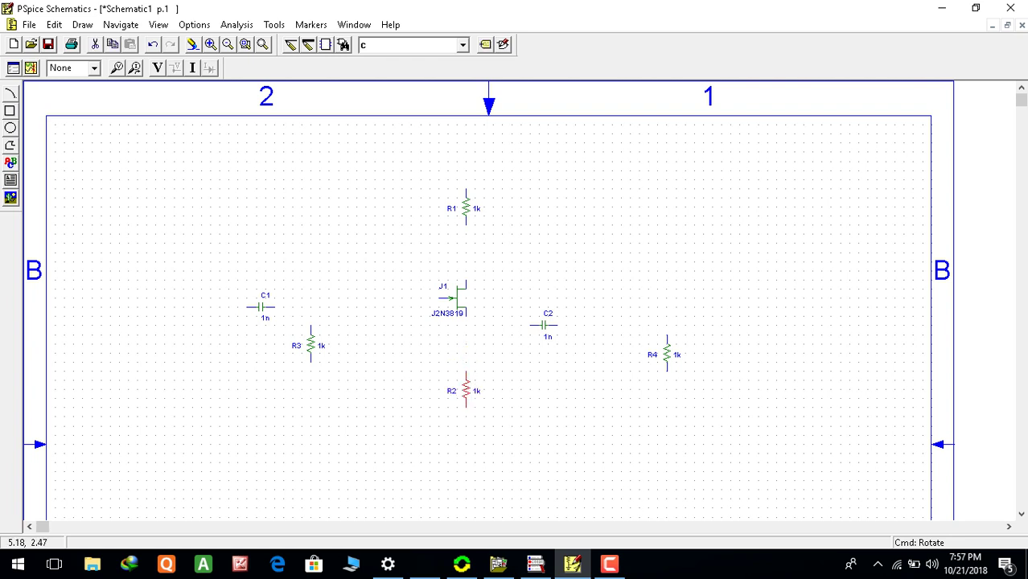
click(544, 325)
drag(544, 325, 525, 352)
drag(311, 346, 329, 379)
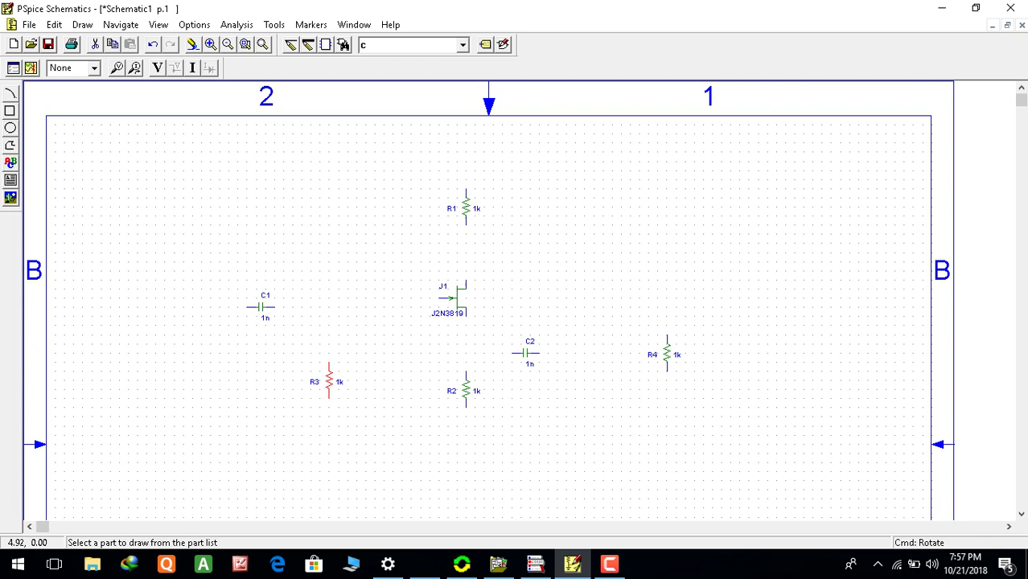
Place one VSIN sine voltage source below C1, to the left of R3
click(344, 45)
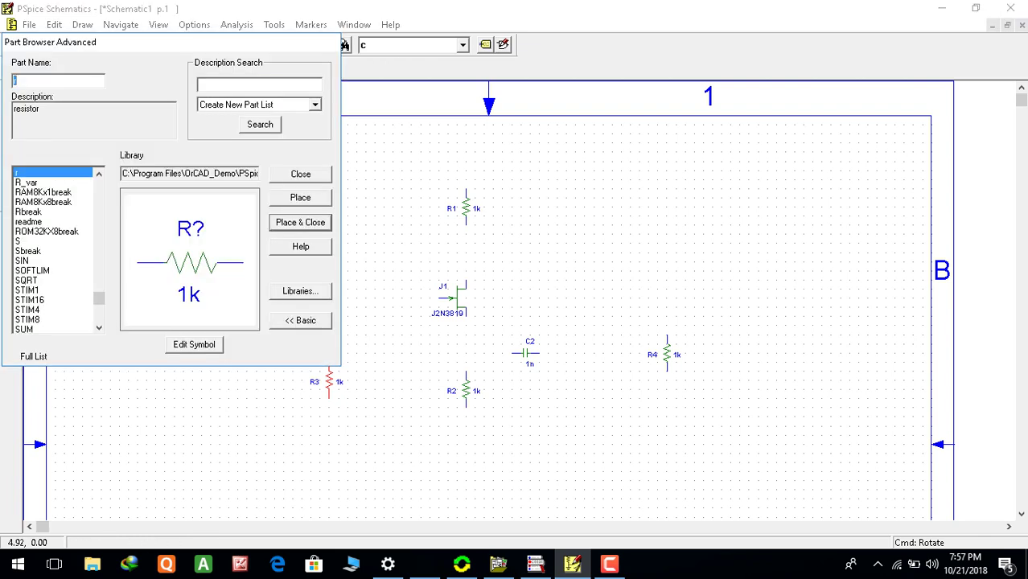
text(vs)
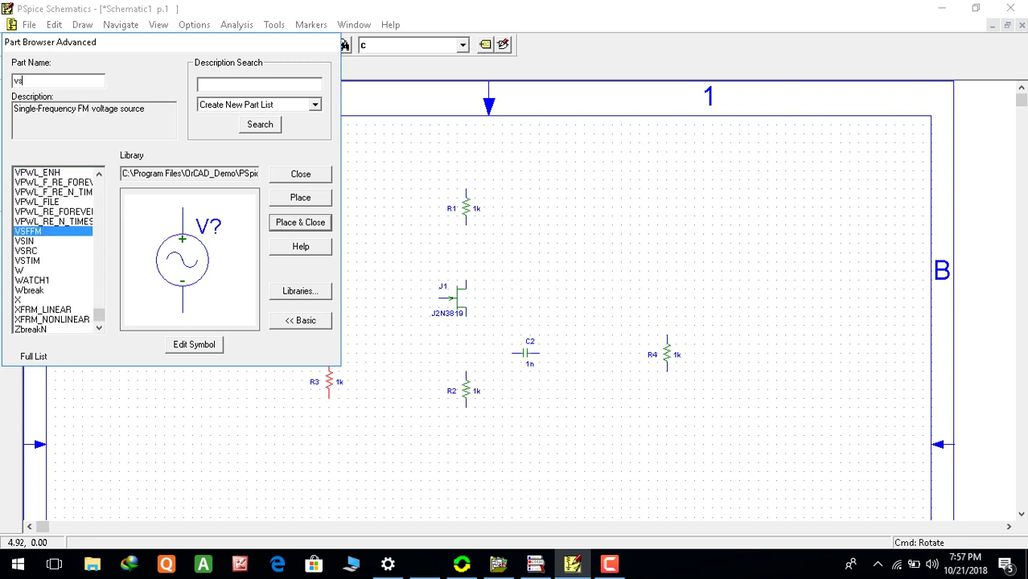
text(i)
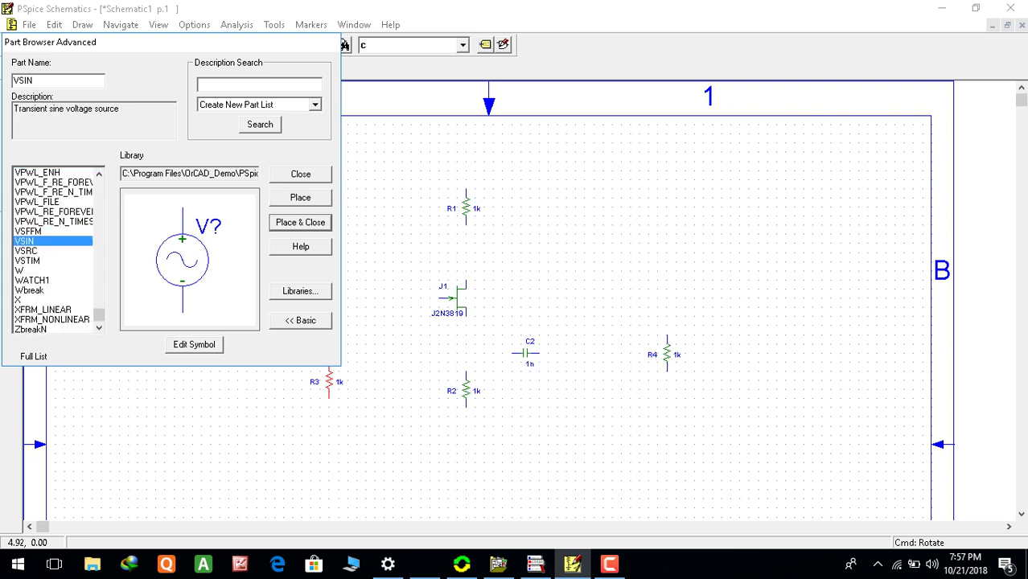
click(282, 223)
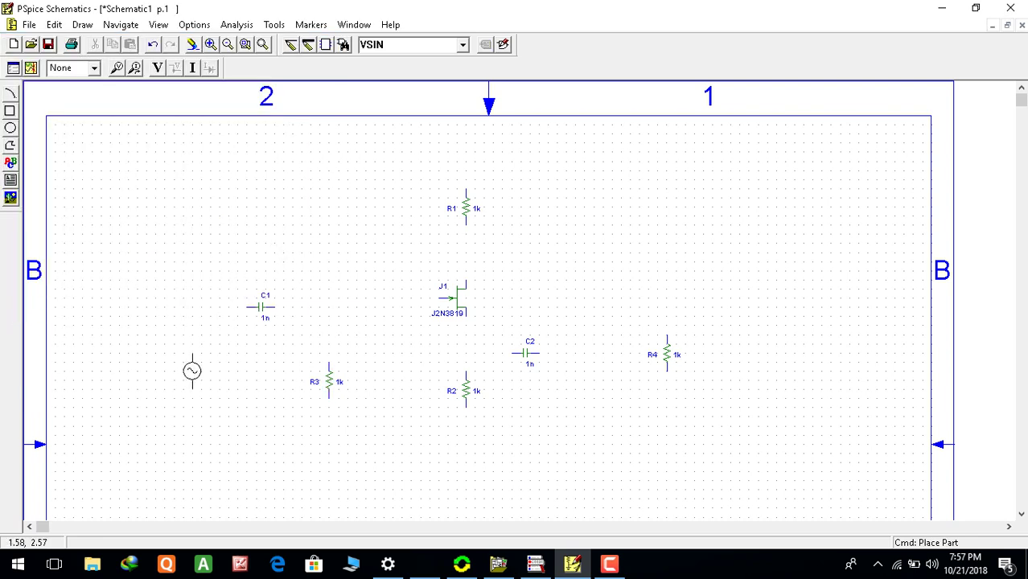
click(192, 362)
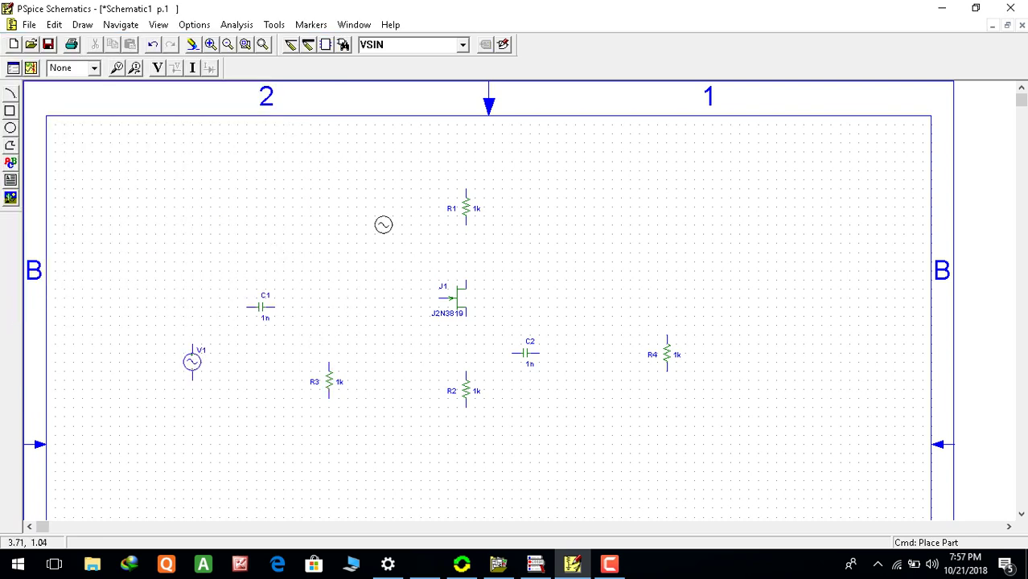
key(Escape)
Place two GND_EARTH symbols, one below R2 and one above R1 near the sheet's upper edge
key(ctrl+g)
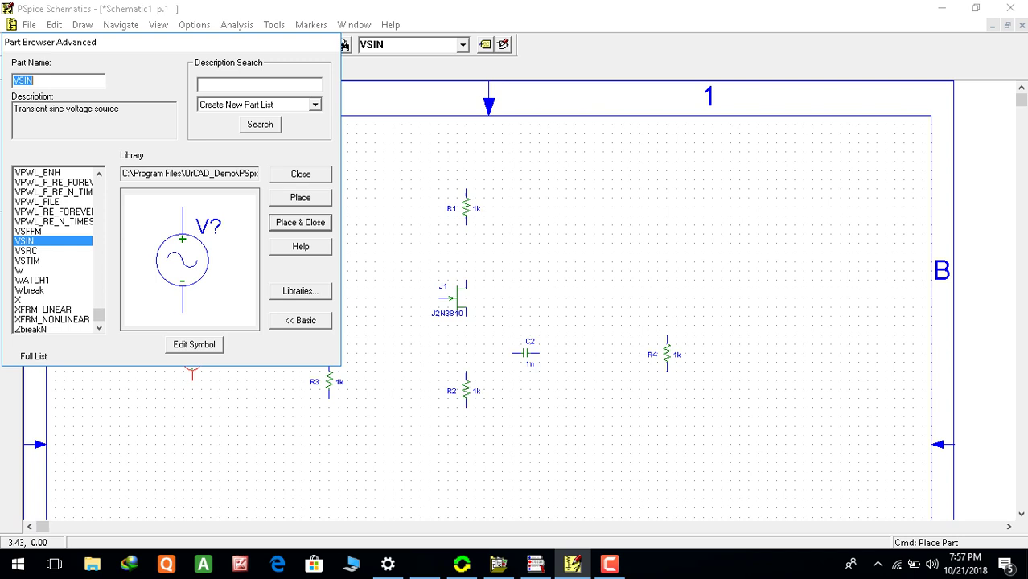
drag(99, 314, 99, 186)
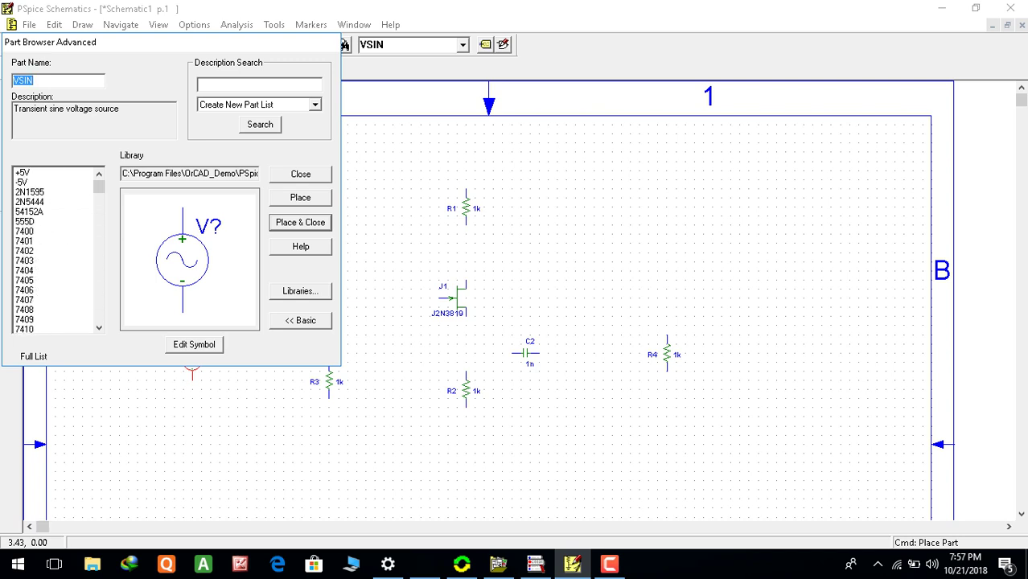
text(gn)
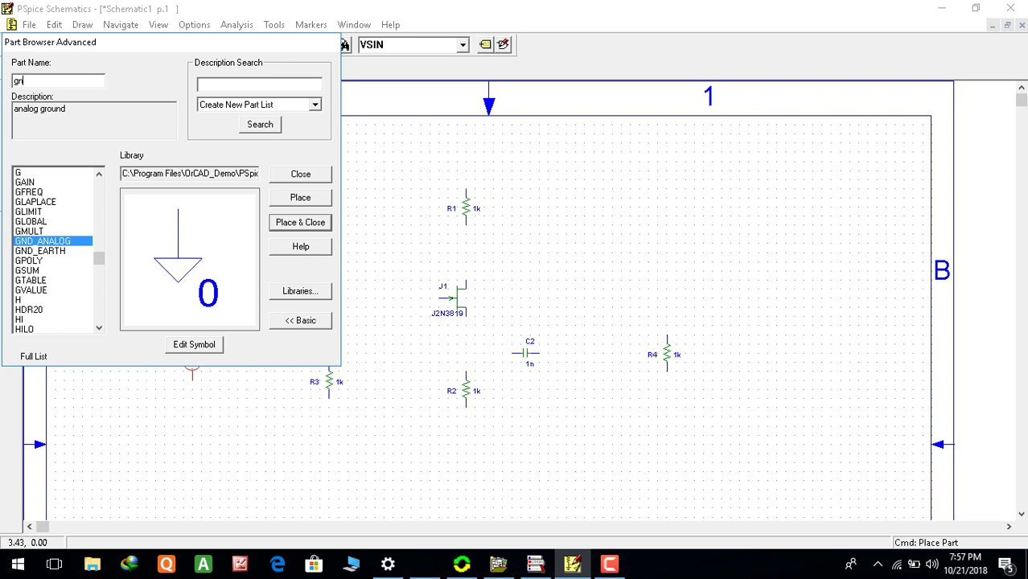
click(99, 174)
click(40, 260)
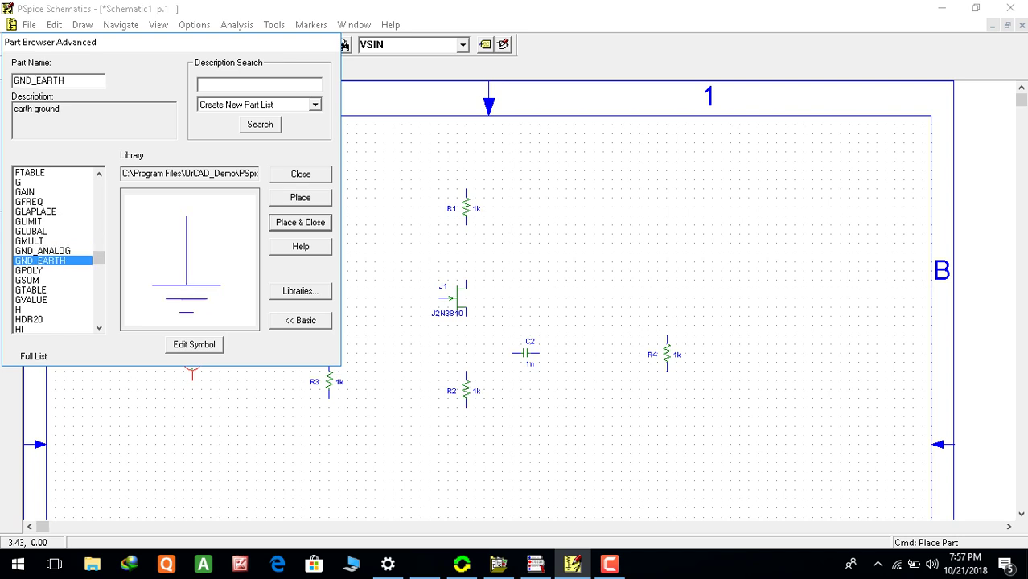
click(300, 222)
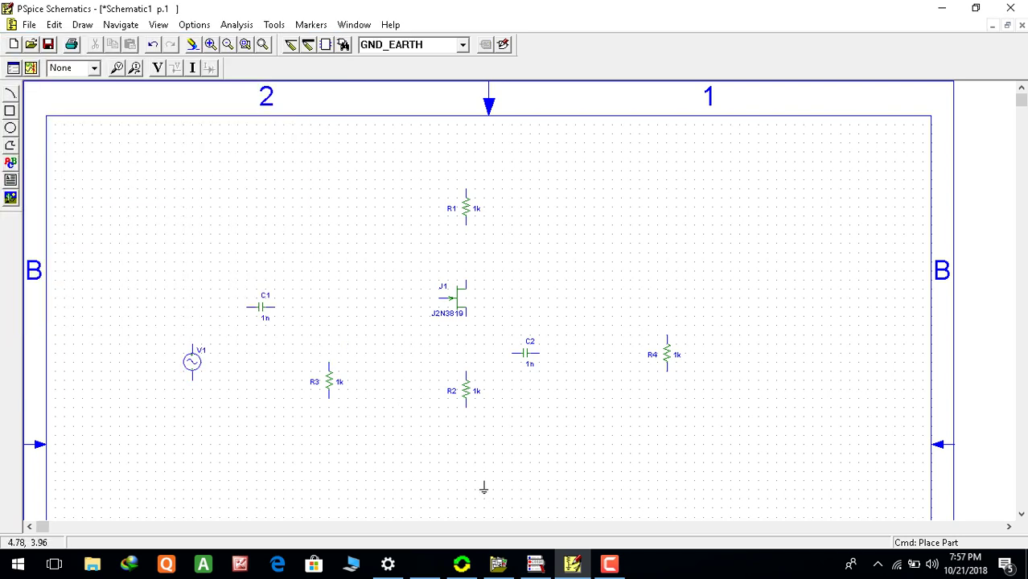
click(456, 460)
click(483, 142)
key(Escape)
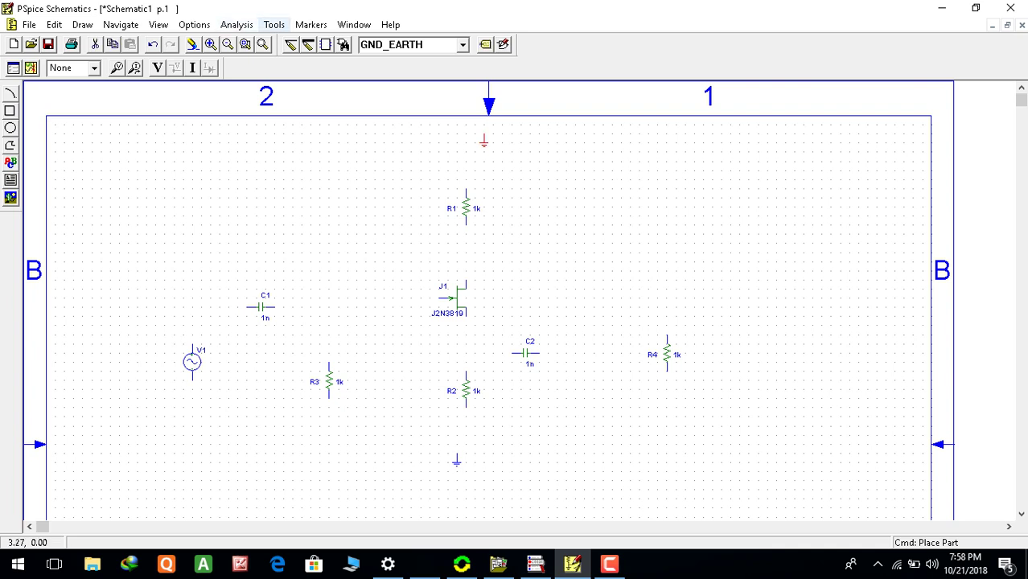
Place one VDC voltage source above R1, just to the left of the upper ground symbol
click(342, 44)
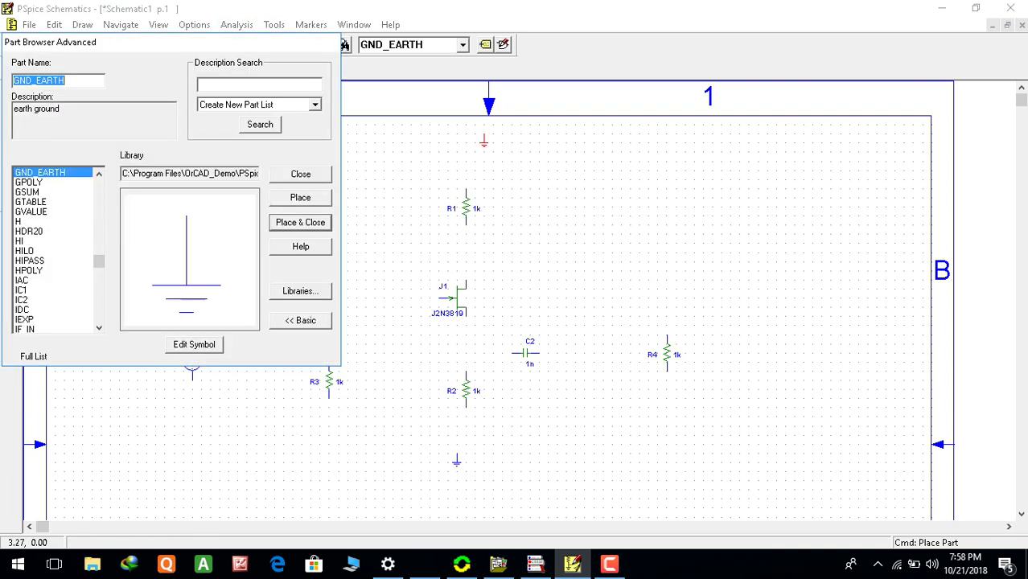
text(vdc)
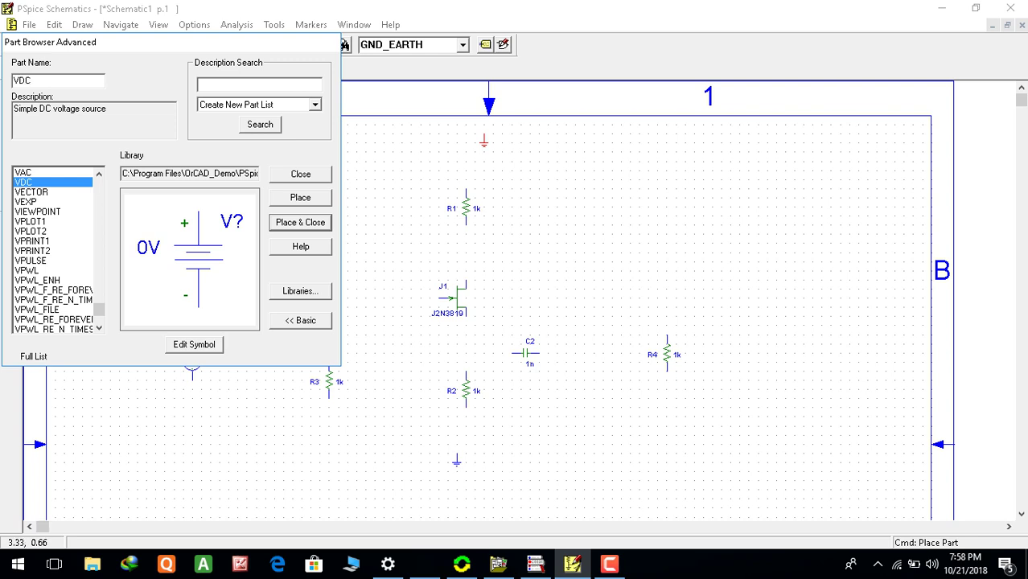
key(Return)
click(456, 157)
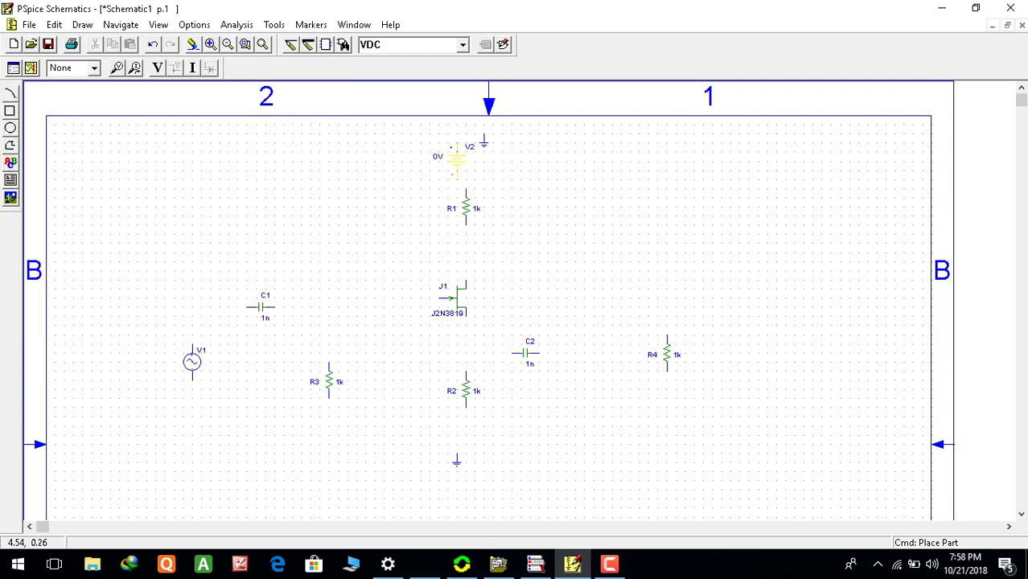
key(Escape)
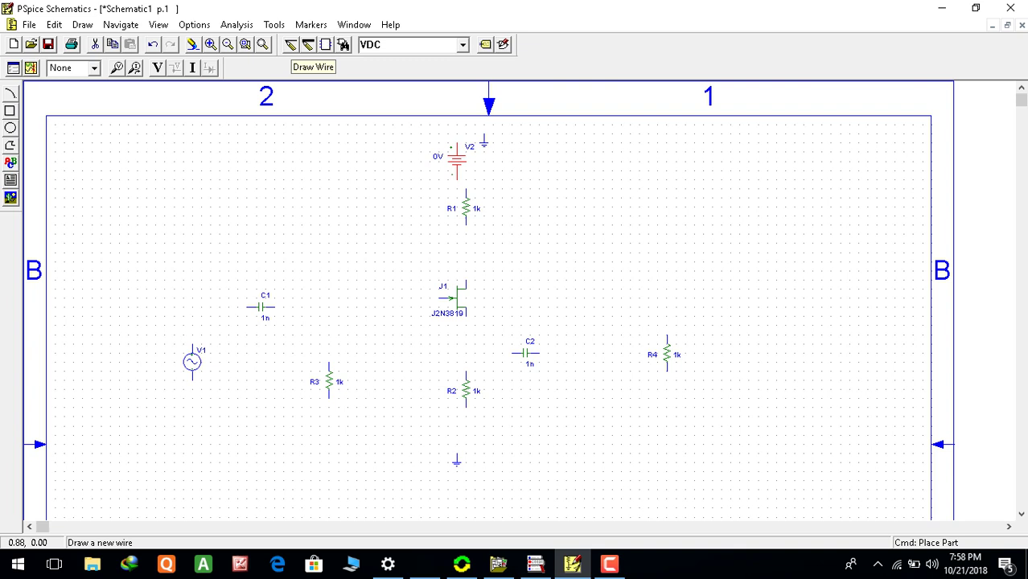
Wire J1's gate to the upper end of R3, and R3's lower end across to a point directly below R2
click(308, 44)
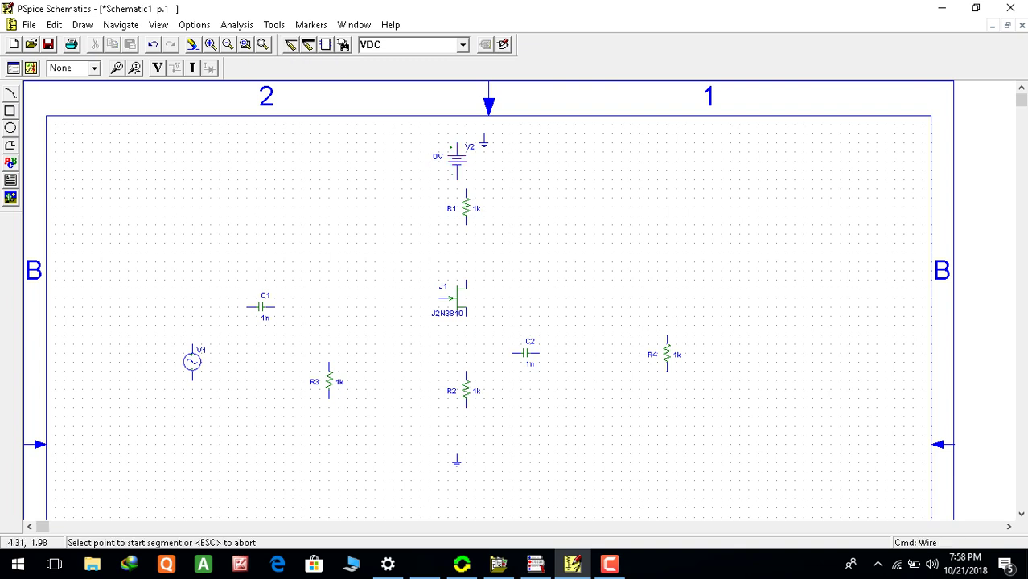
click(452, 298)
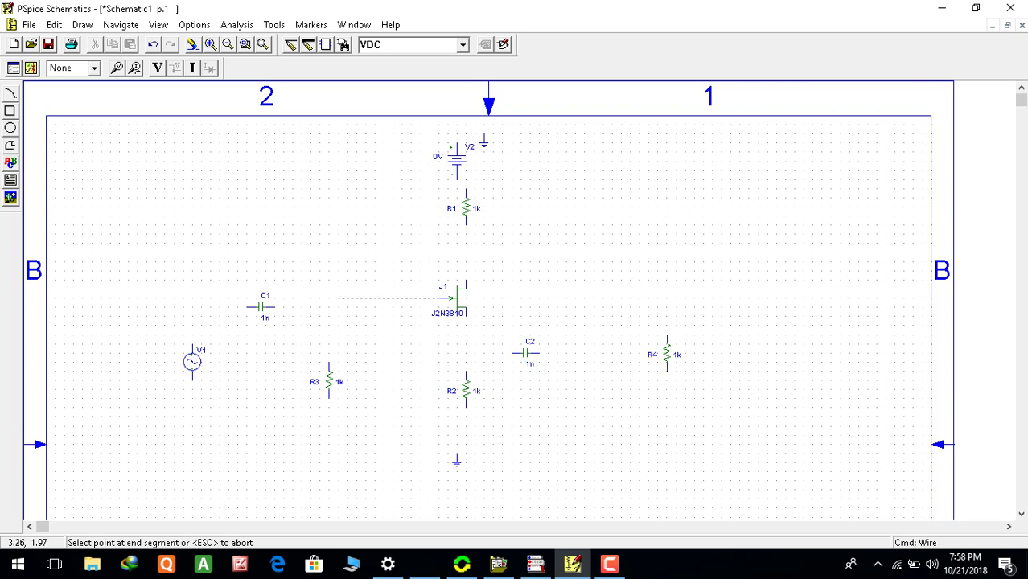
click(328, 368)
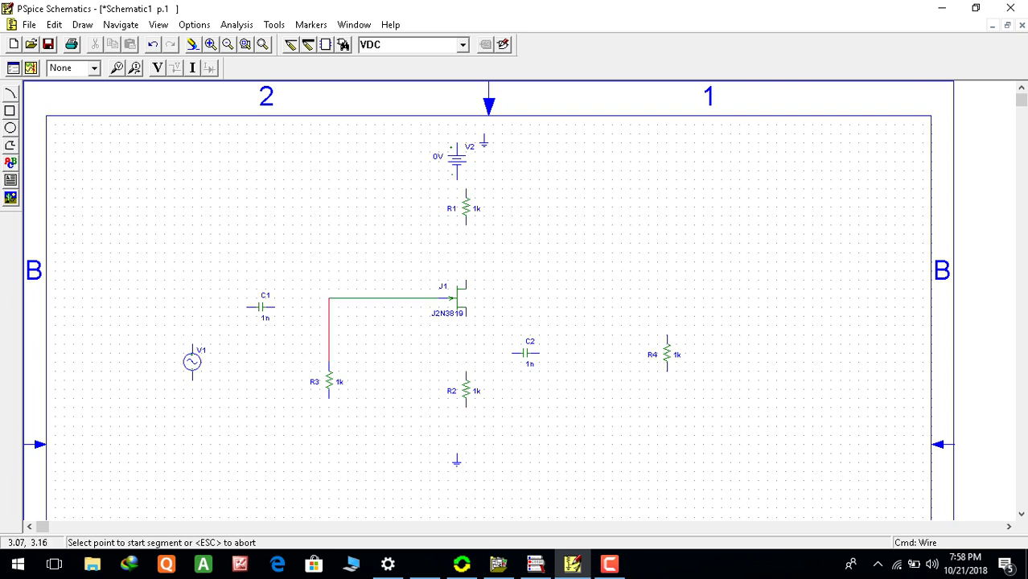
click(328, 399)
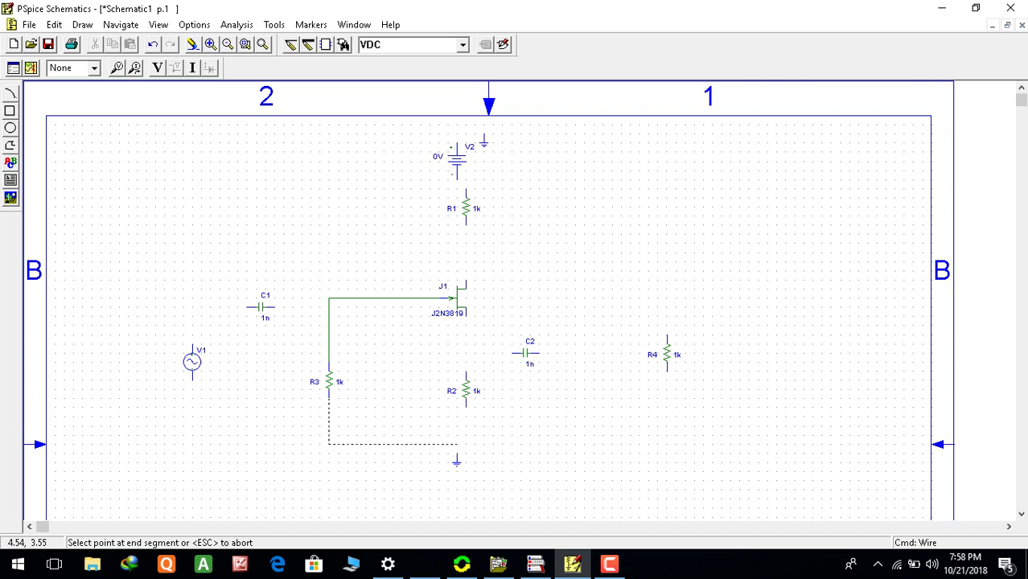
click(458, 442)
click(466, 443)
key(Escape)
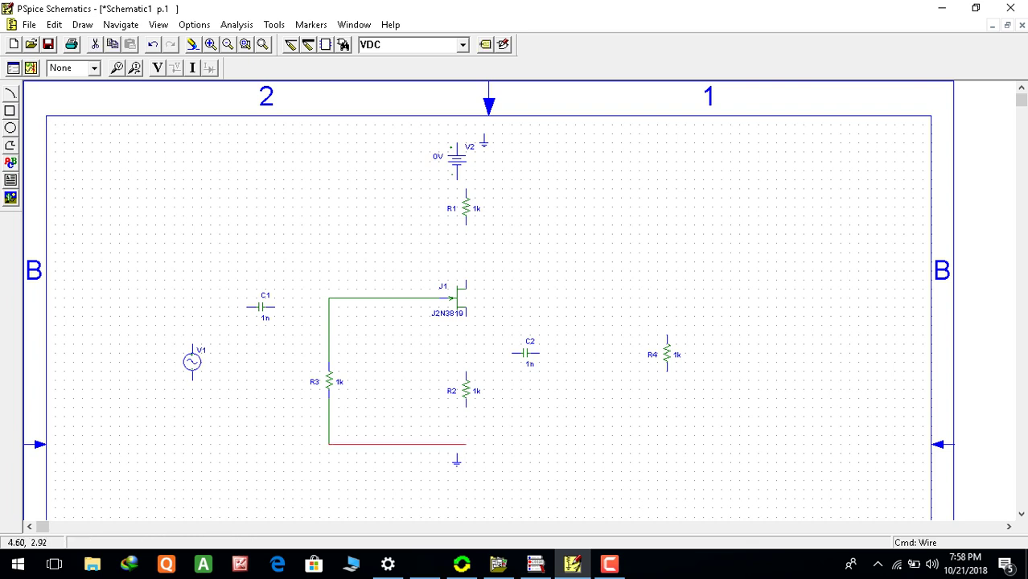
Move R2 up and R1 down closer to J1, and shift V2 down and right into line above R1
key(ctrl+w)
drag(464, 391, 464, 372)
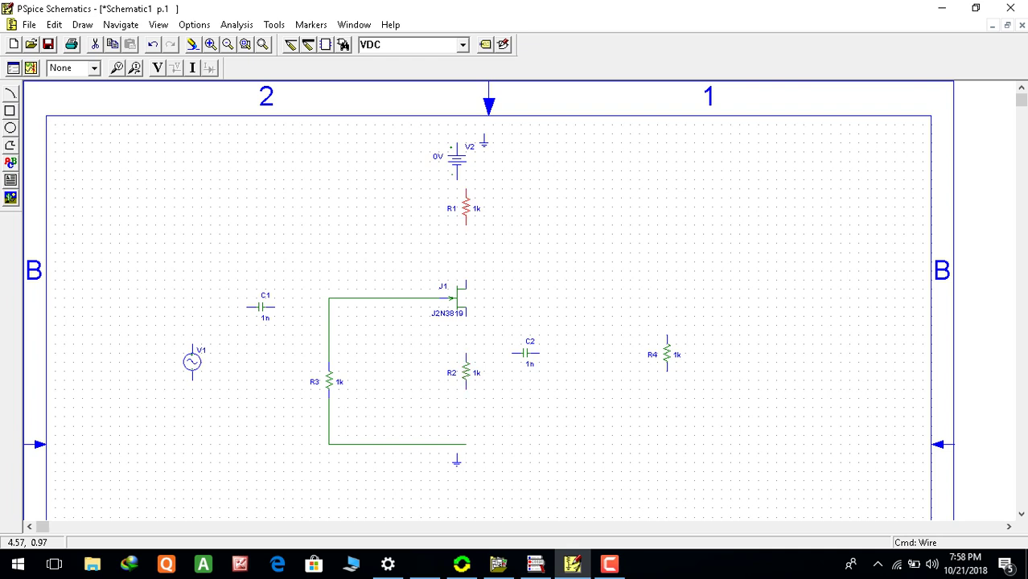
drag(466, 209, 466, 246)
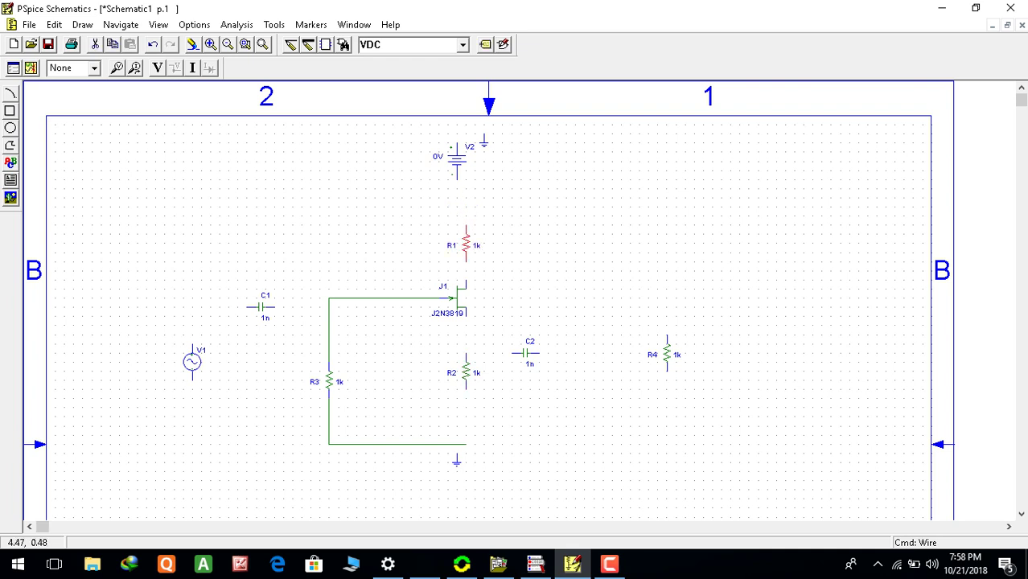
drag(455, 160, 466, 187)
Move the upper ground symbol farther right, then rotate V2 by 180 degrees and set it back directly above R1
click(483, 142)
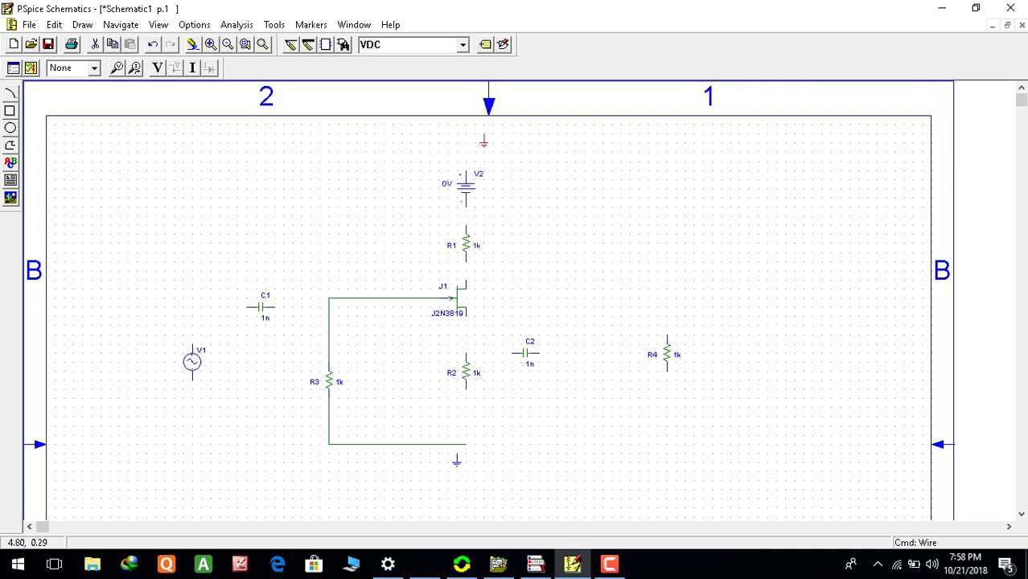
drag(484, 142, 511, 144)
click(466, 188)
key(ctrl+r)
key(ctrl+r)
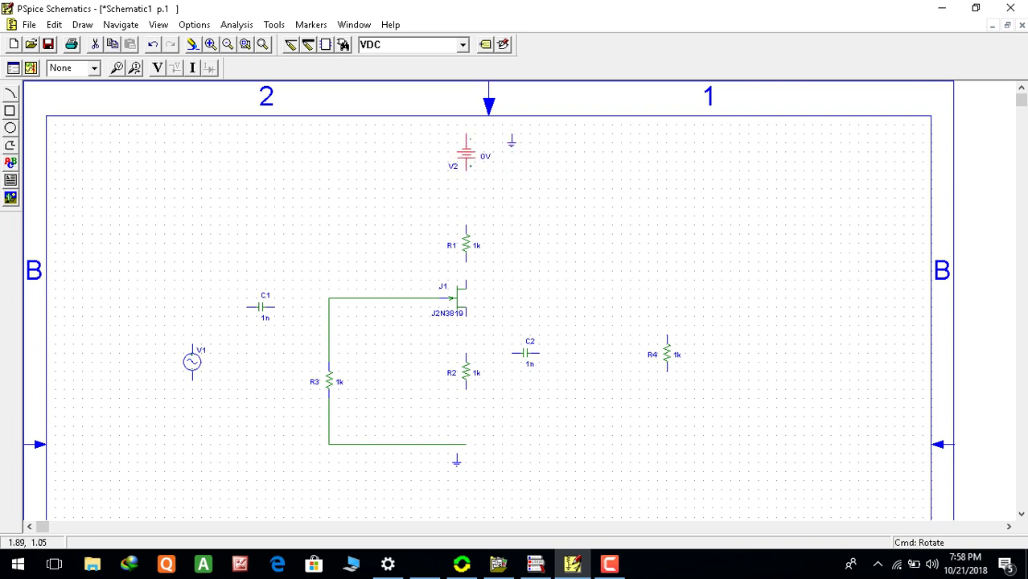
drag(471, 155, 467, 192)
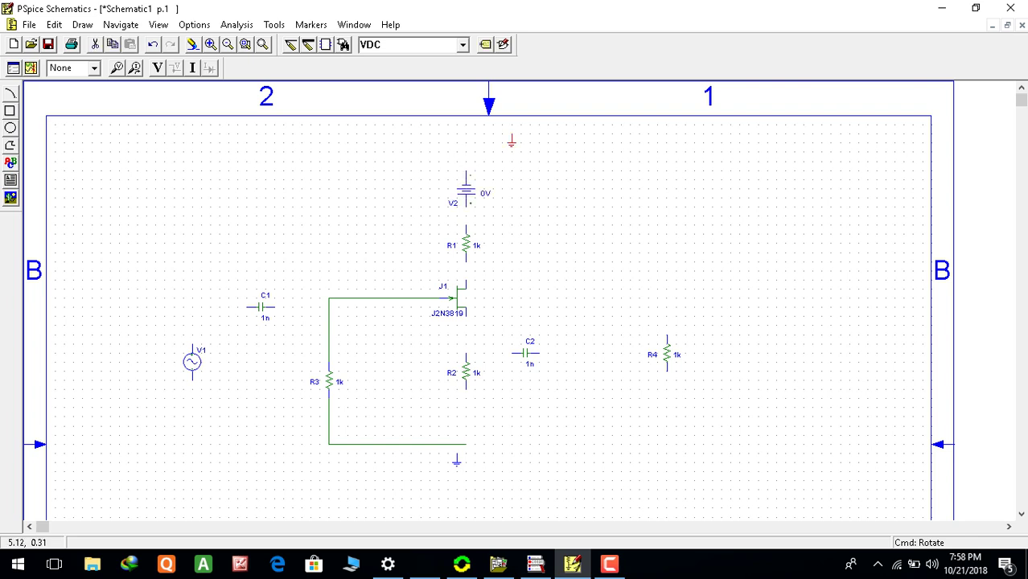
Rotate the upper ground symbol by 180 degrees and attach it to the upper terminal of V2
drag(511, 141, 493, 150)
key(ctrl+r)
key(ctrl+r)
drag(493, 137, 465, 164)
Wire V2's lower terminal to R1, and R1's lower end to J1's drain
key(ctrl+w)
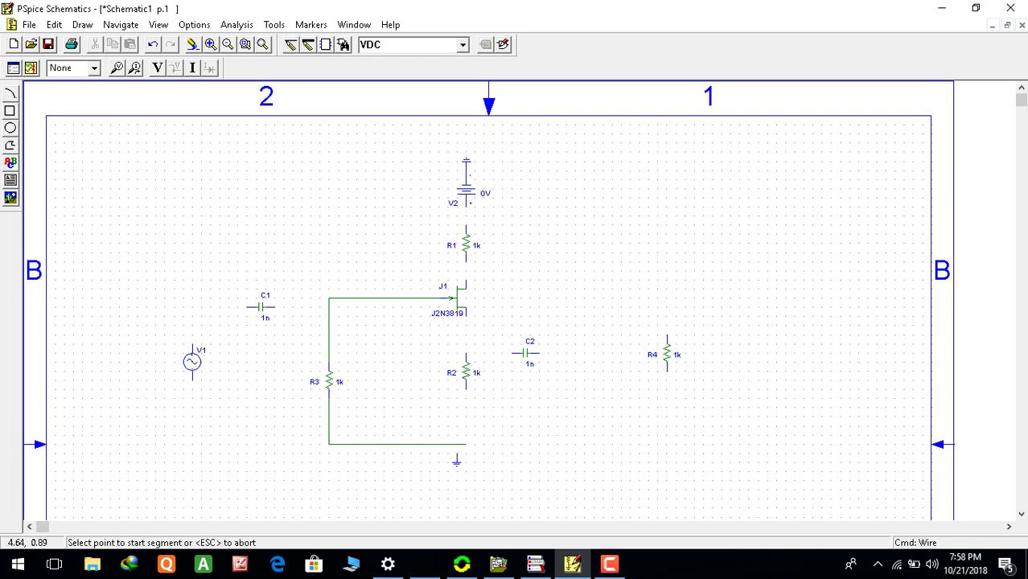
click(465, 207)
click(465, 223)
click(466, 262)
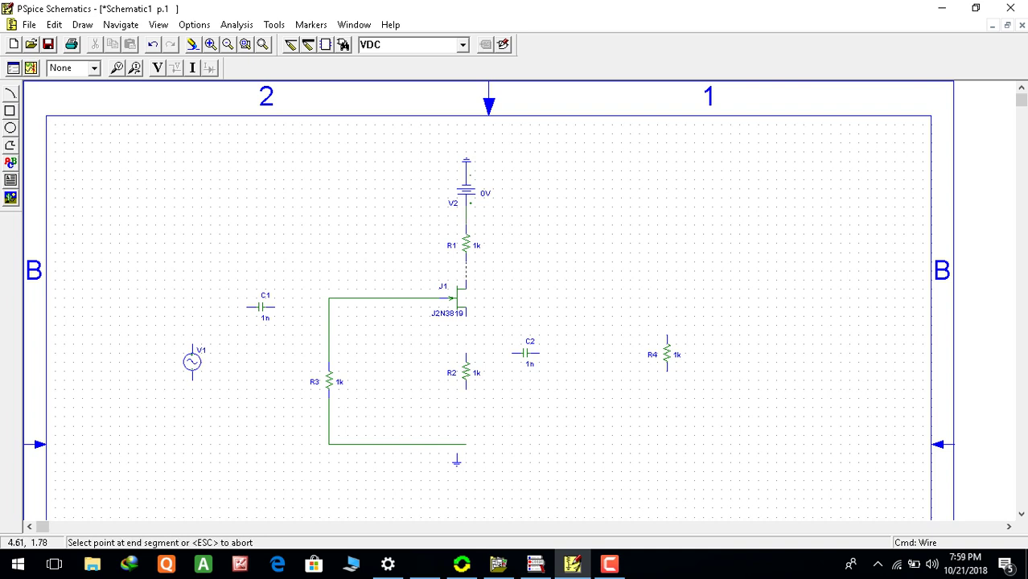
click(465, 285)
Wire J1's source to the upper end of R2, and R2's lower end to the common wire coming from R3
click(466, 316)
click(466, 359)
click(465, 387)
click(465, 444)
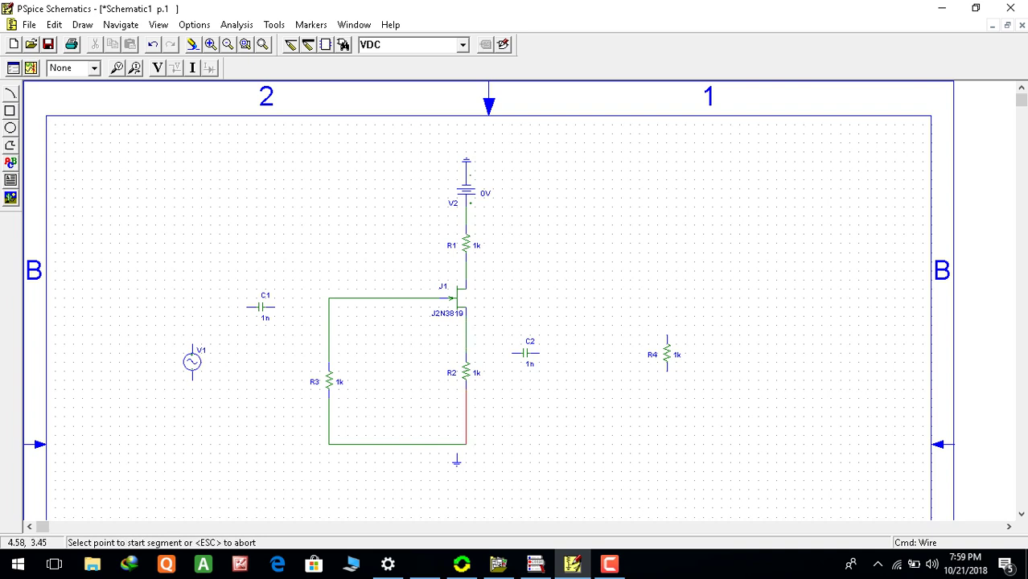
Wire C2 in parallel with R2, from the J1–R2 node to the common wire at R2's lower end
click(503, 352)
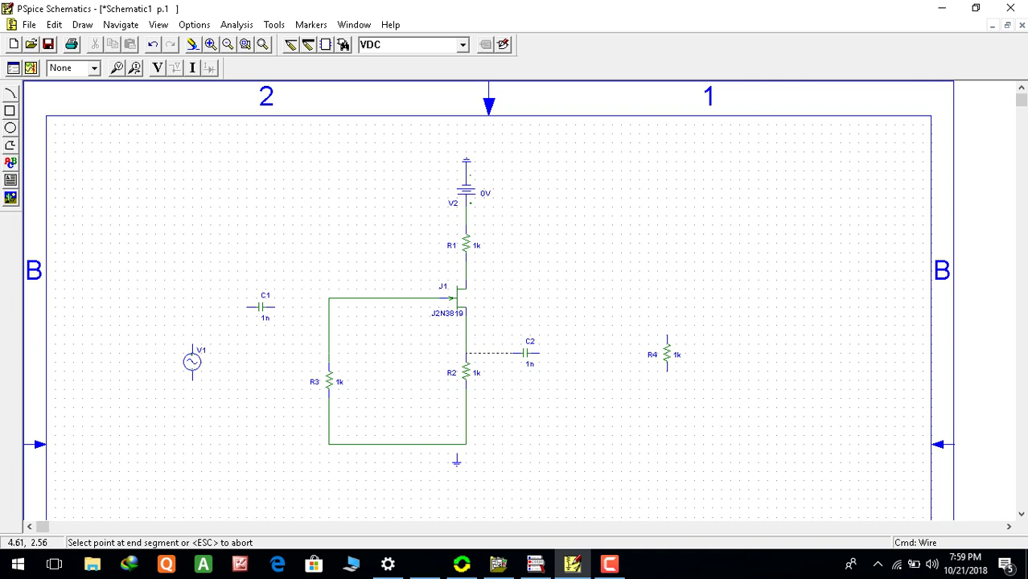
click(466, 352)
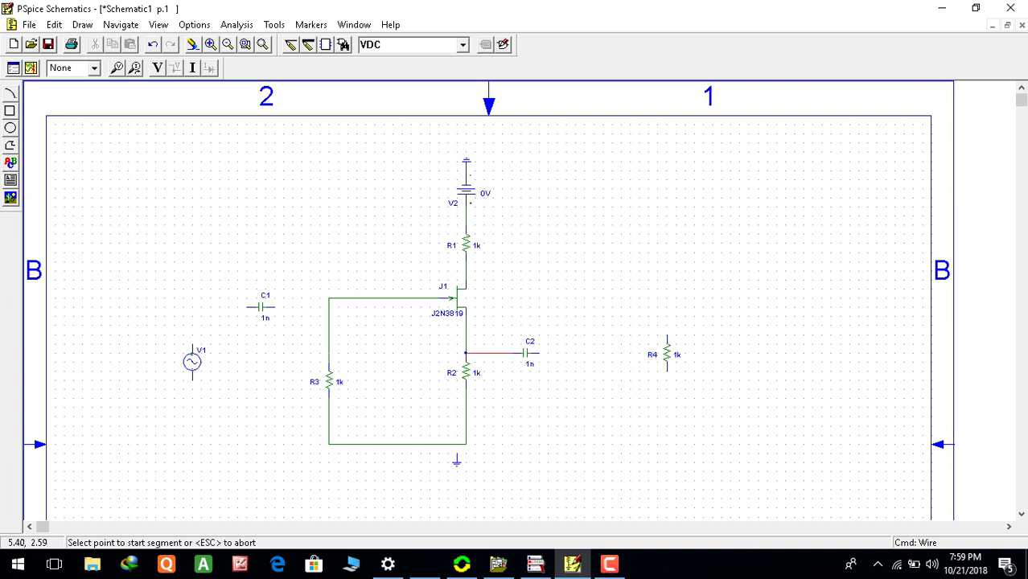
click(539, 352)
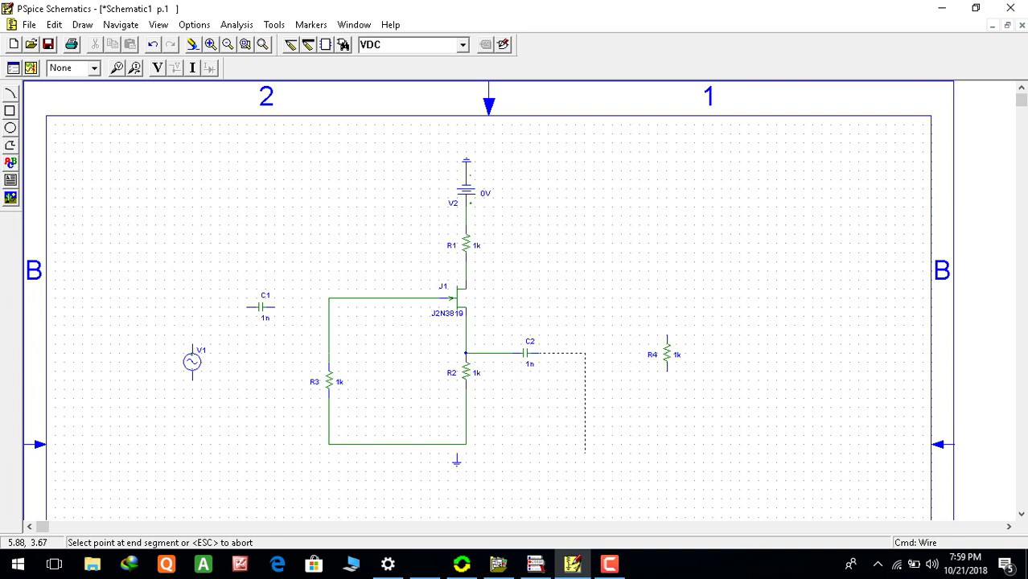
click(574, 445)
click(466, 444)
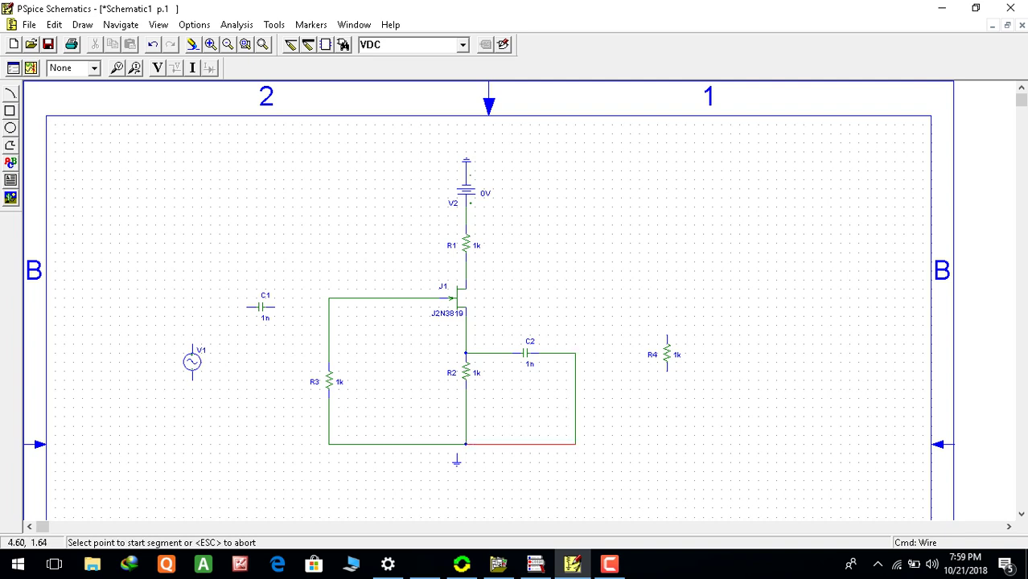
Draw a horizontal wire to the right from the node between R1 and J1, ending above and beyond C2
click(466, 261)
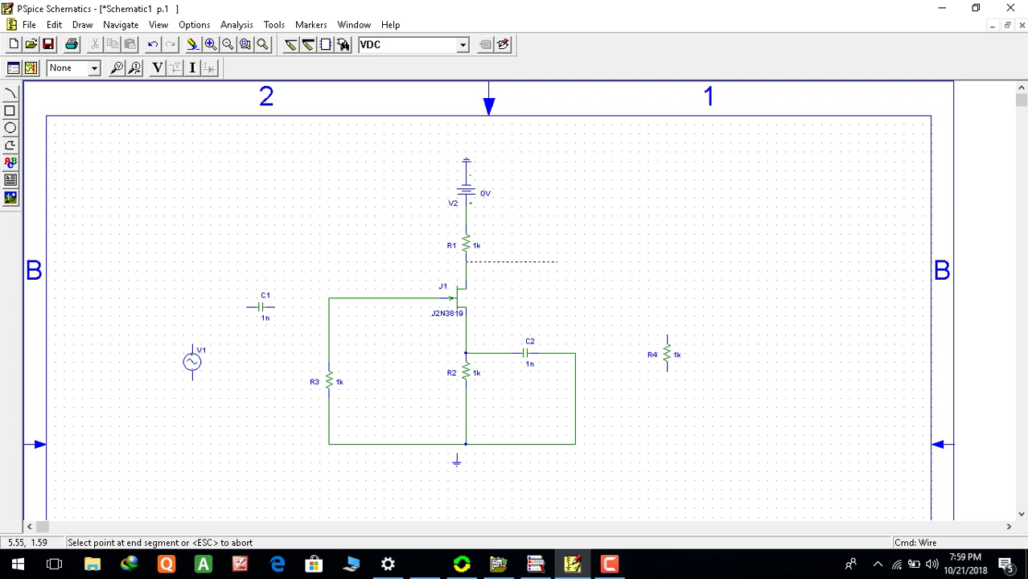
click(557, 261)
key(Escape)
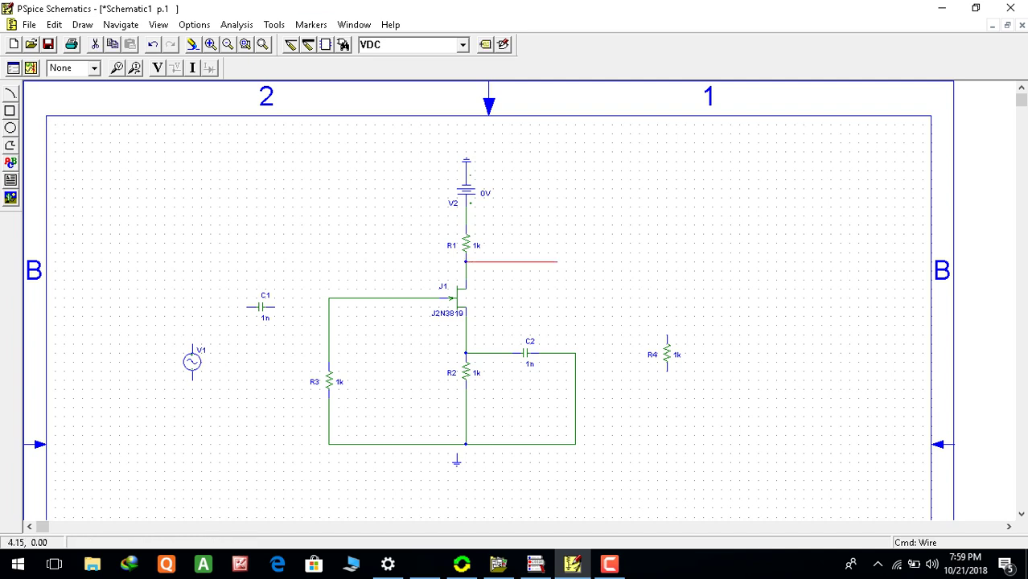
Place one capacitor (part c) at the free end of the wire leaving the R1–J1 node
click(343, 45)
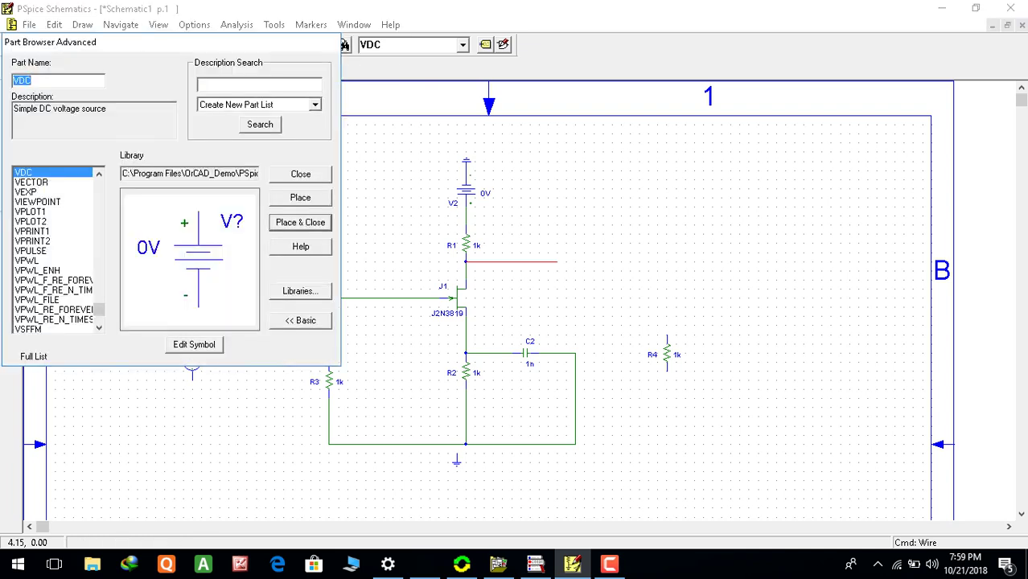
click(346, 45)
key(alt+Tab)
text(c)
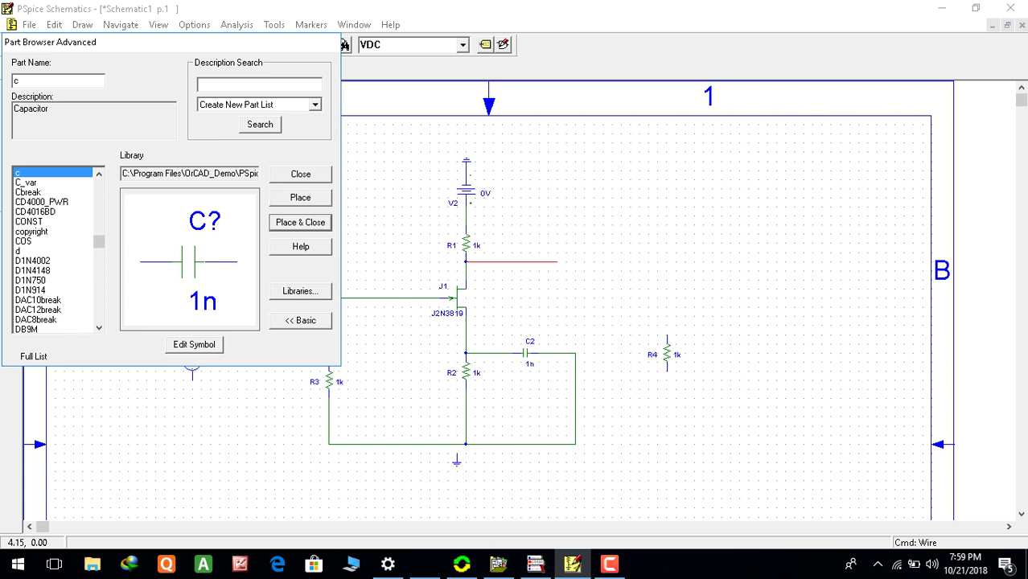
key(Return)
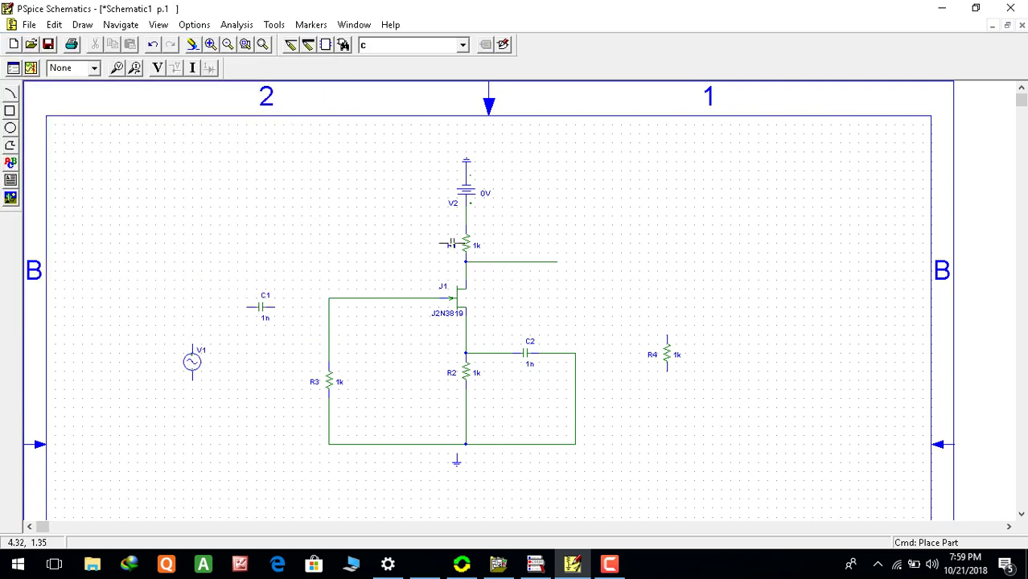
click(574, 261)
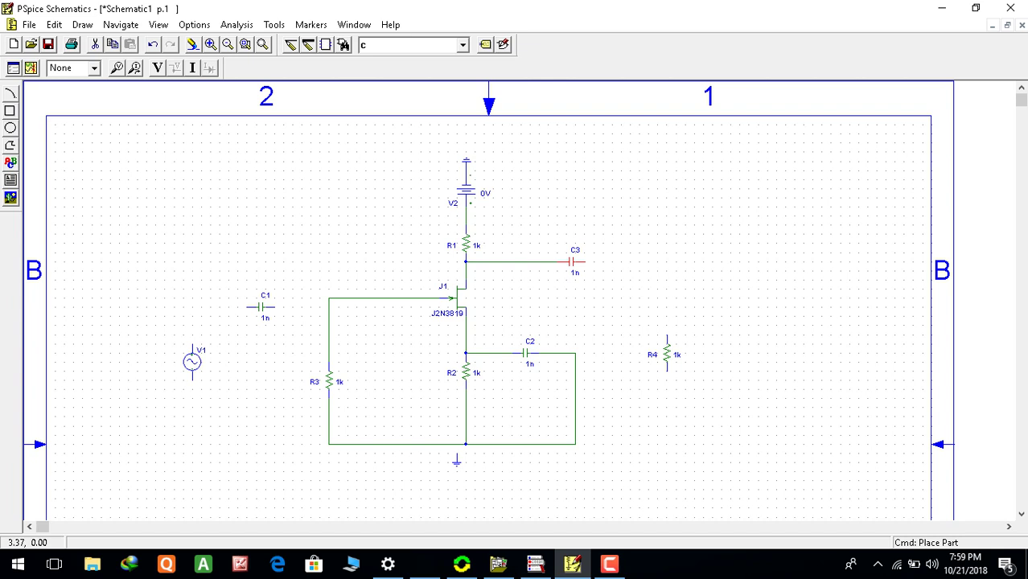
Wire C3's free end to the upper end of R4, and R4's lower end to the common wire below C2
key(ctrl+w)
click(585, 261)
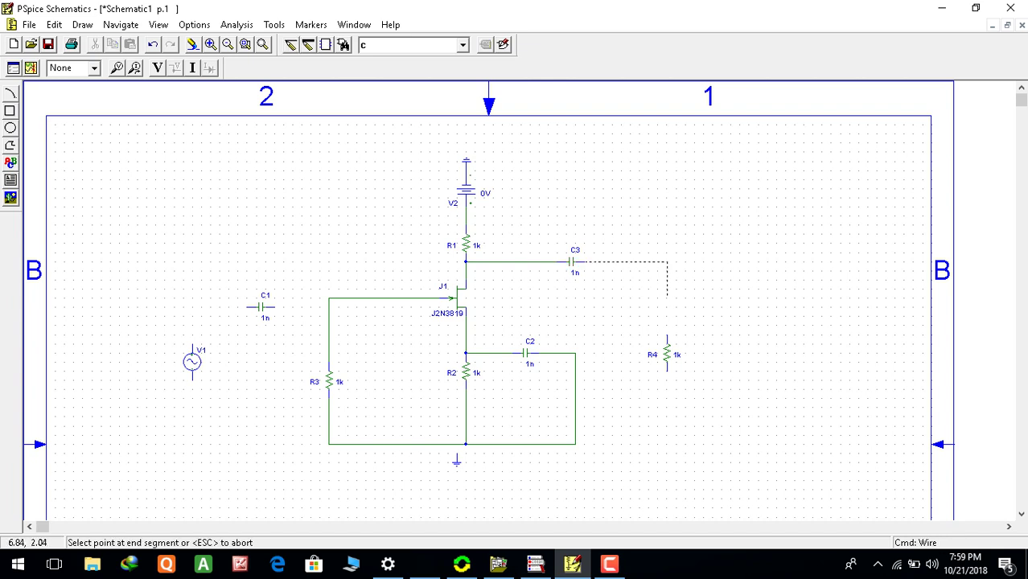
click(666, 336)
click(666, 371)
click(575, 444)
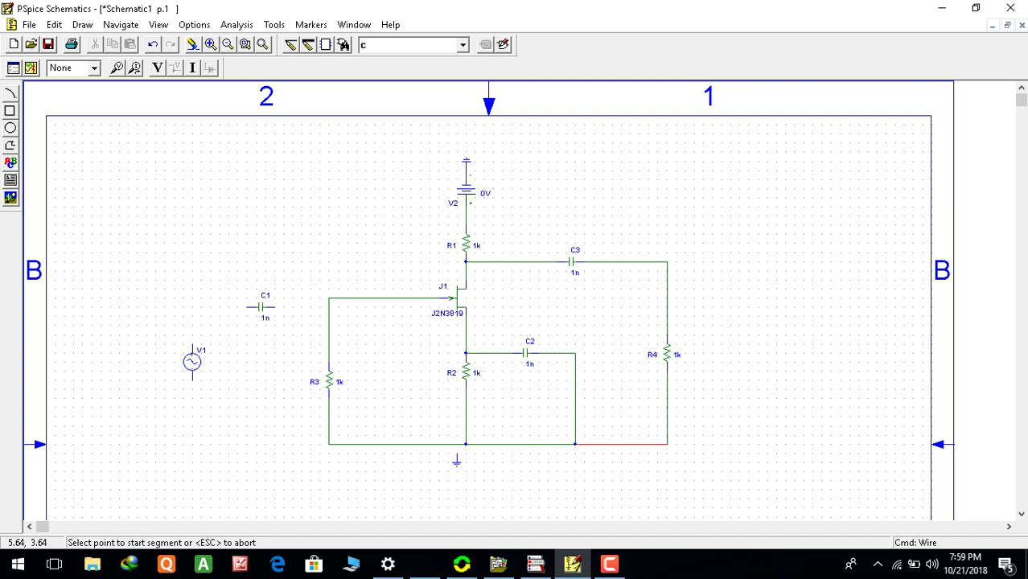
key(Escape)
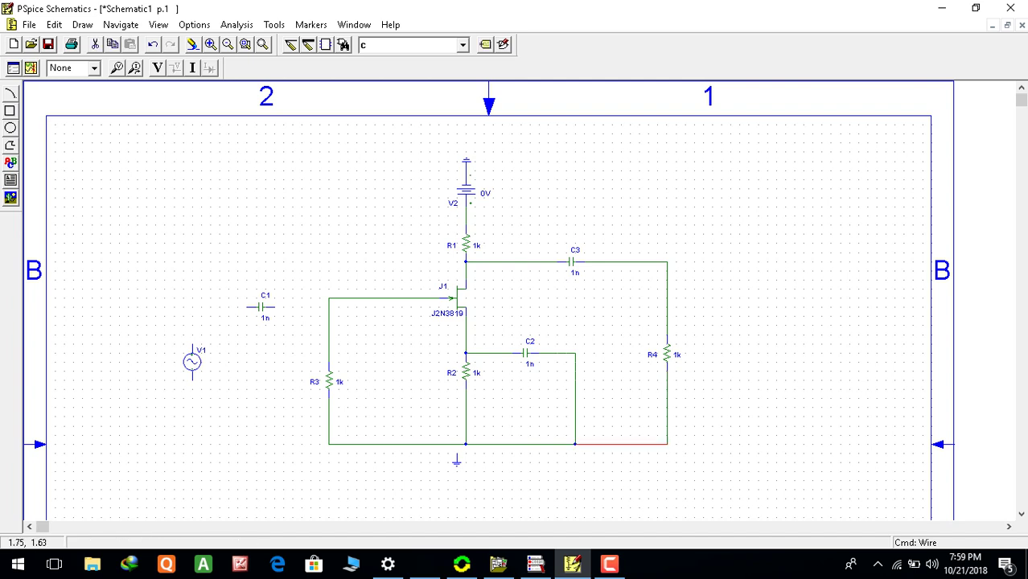
Move C1 up and slightly left into line with J1's gate wire, and wire it to the corner above R3
drag(261, 307, 252, 298)
key(ctrl+w)
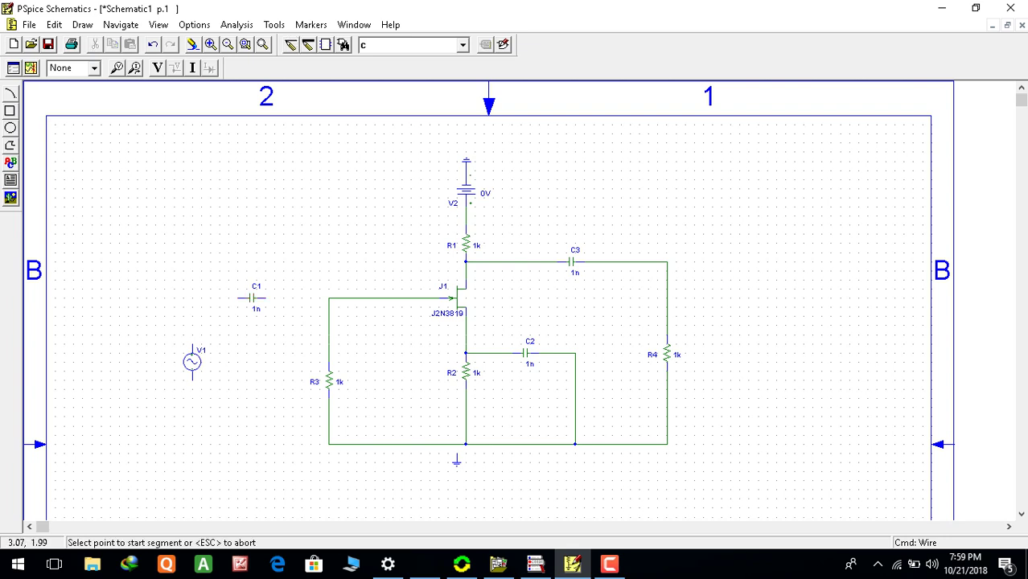
click(328, 298)
click(257, 298)
Wire C1's left end to the upper terminal of V1, and V1's lower terminal to the common wire below R3
click(239, 298)
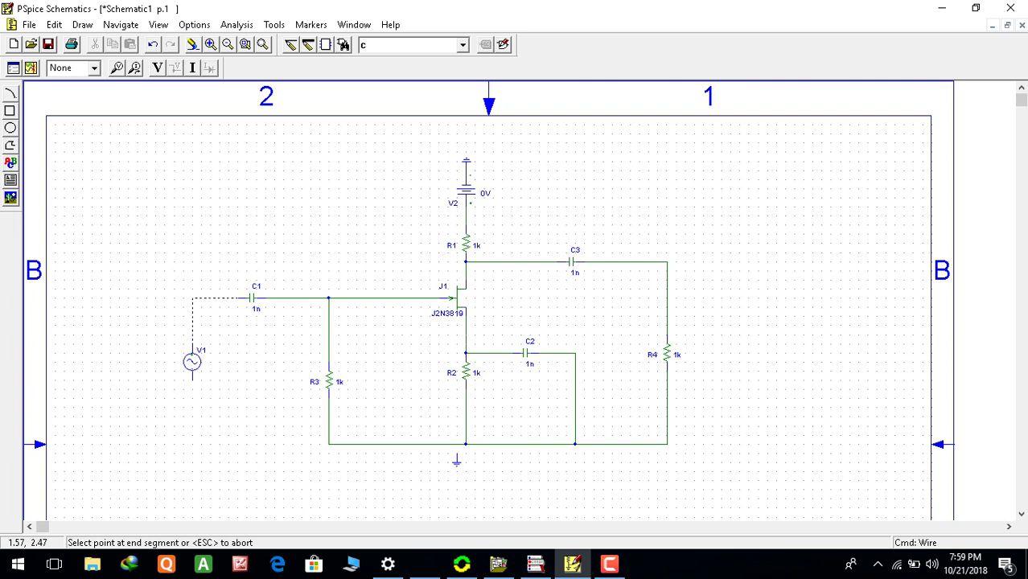
click(193, 344)
click(193, 373)
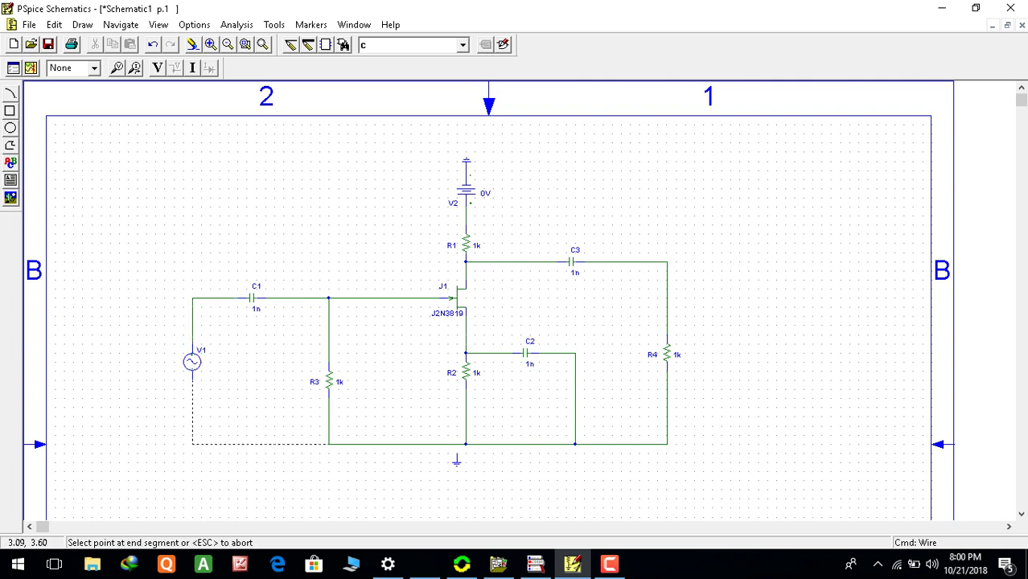
click(328, 444)
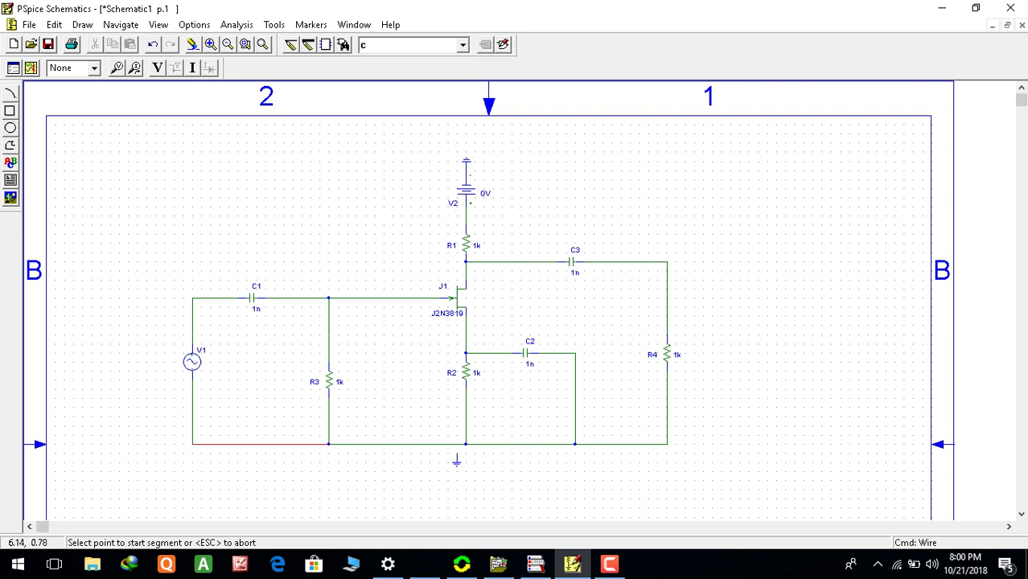
key(Escape)
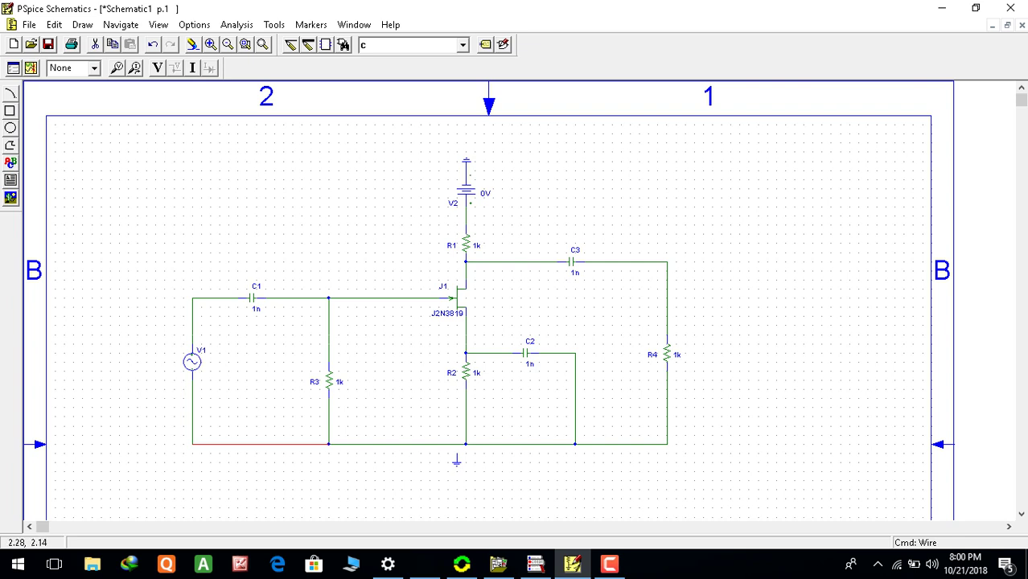
Set the value of capacitor C1 to 2.2u
double_click(256, 308)
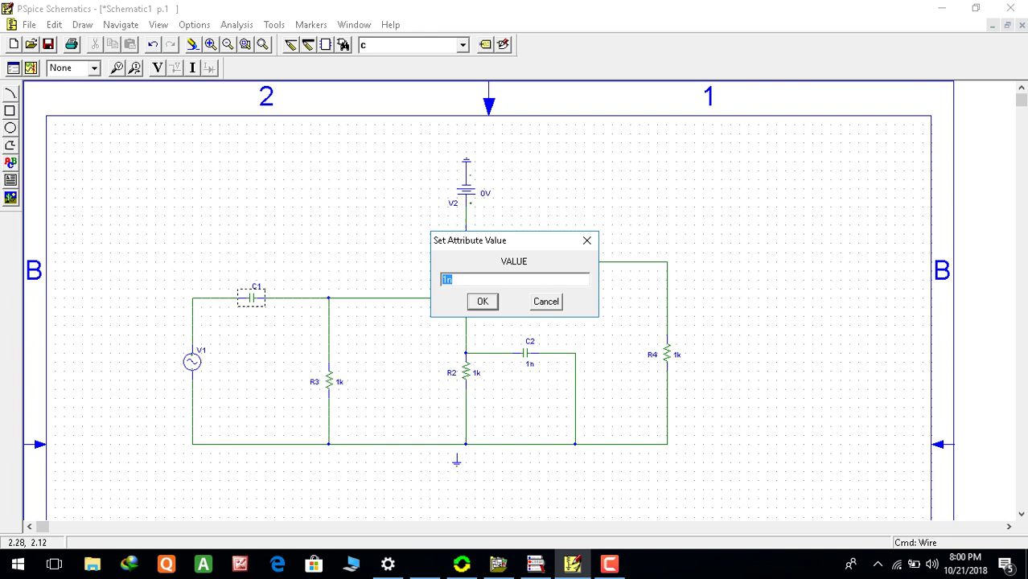
text(2.2u)
key(Return)
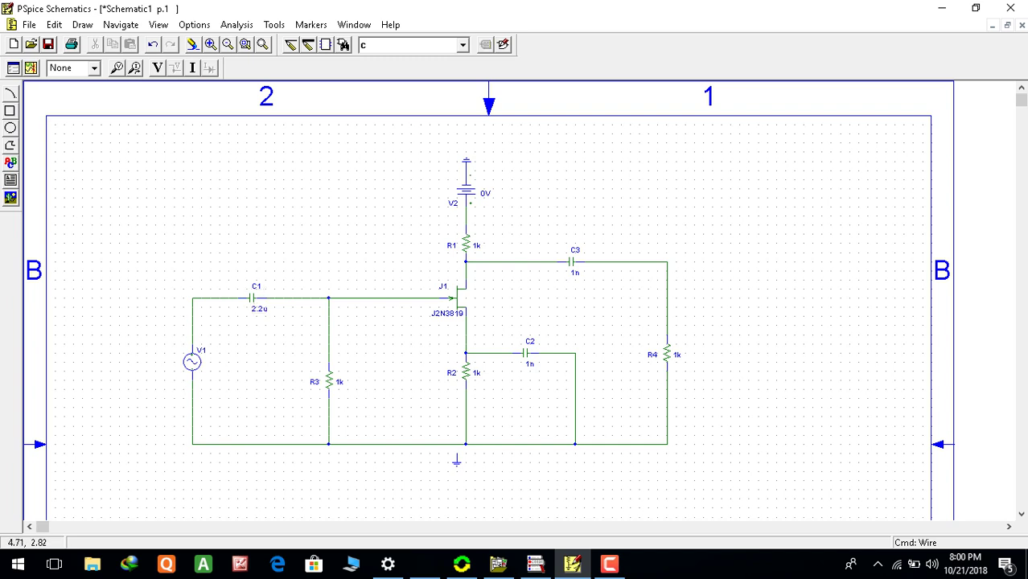
Set resistor R3 to 3.3meg and move its value label clear of the symbol, slightly below and to the right
double_click(339, 383)
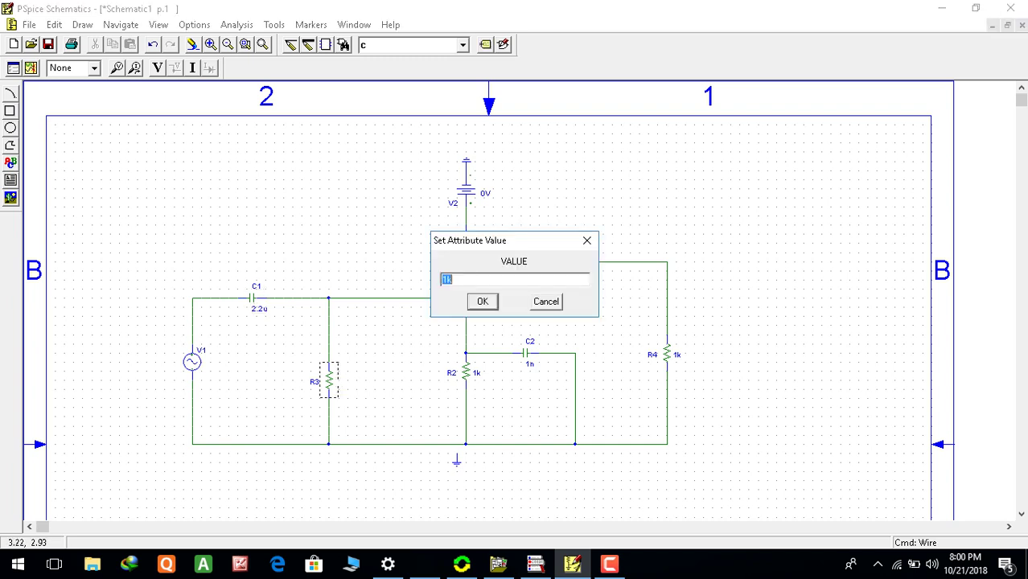
text(3.3meg)
drag(514, 240, 656, 262)
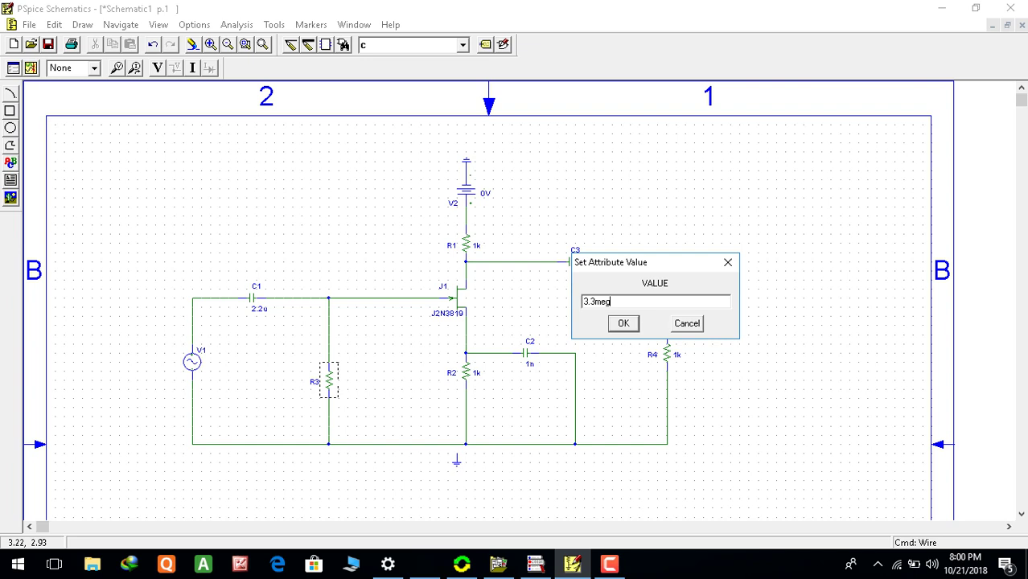
key(Return)
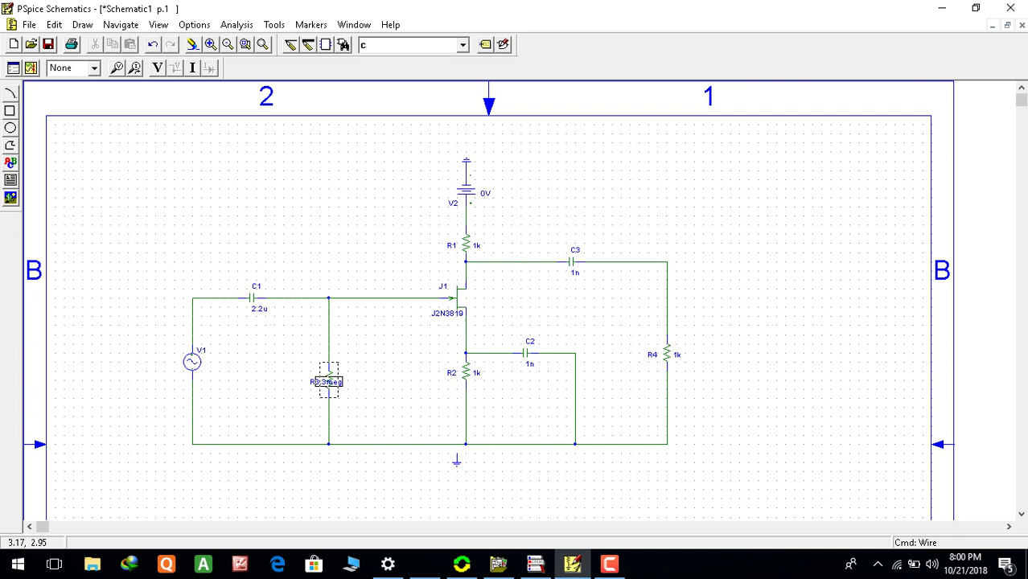
drag(335, 384, 365, 397)
click(520, 229)
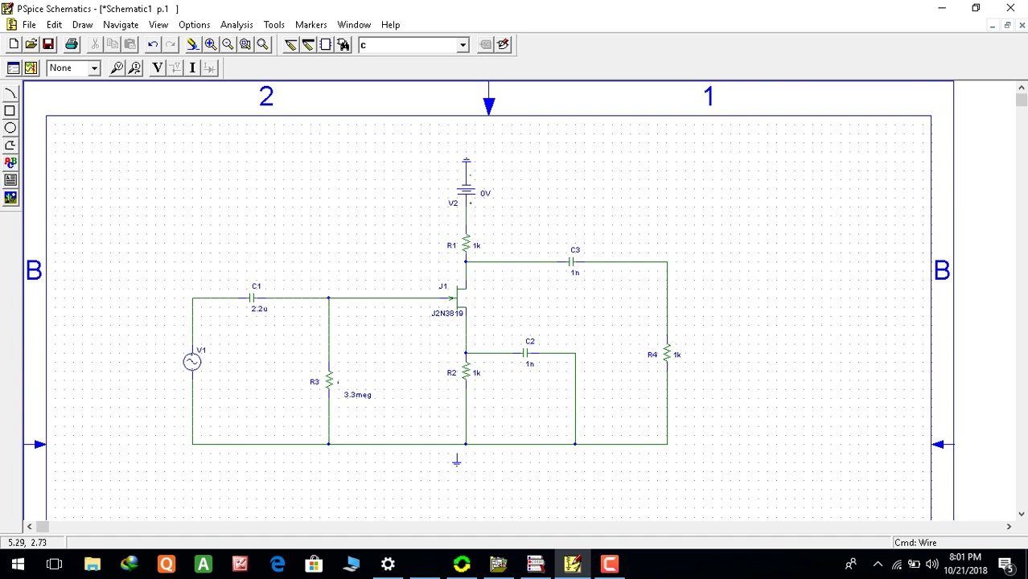
Set capacitor C2 to 100u and shift its value label slightly down and to the right
double_click(530, 365)
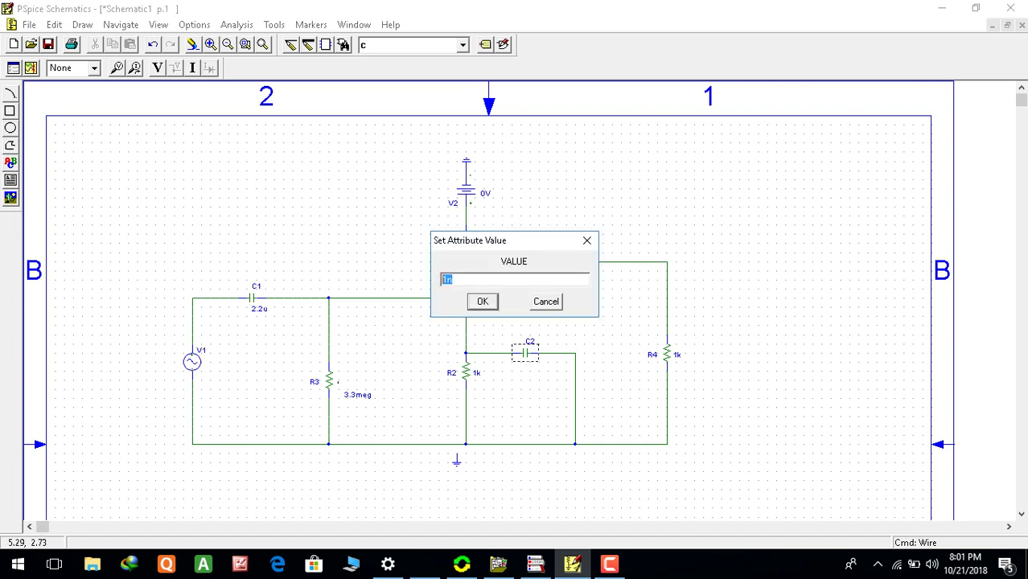
text(100u)
key(Return)
drag(533, 364, 538, 372)
click(551, 336)
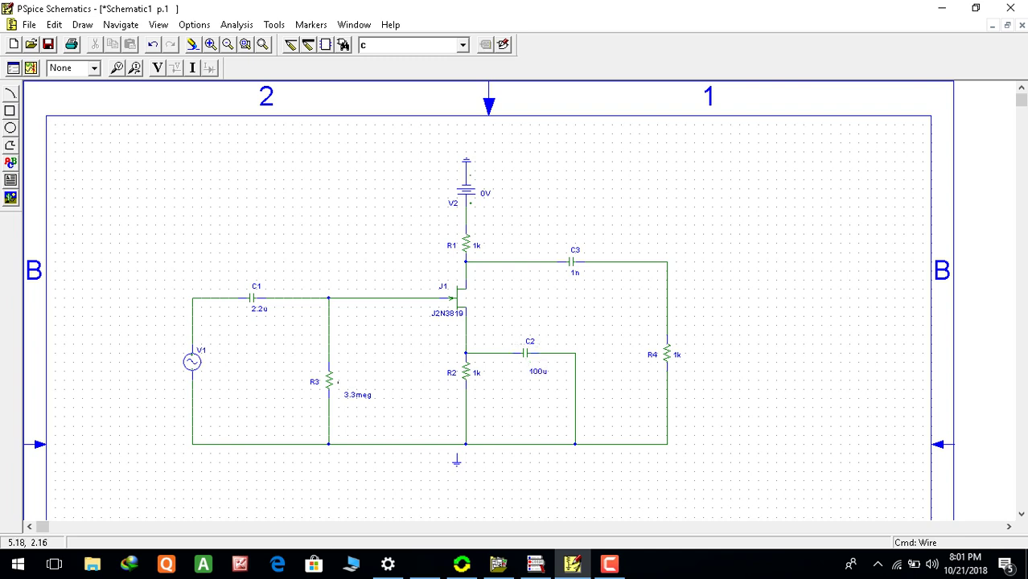
Set the value of resistor R4 to 10k
click(675, 354)
double_click(676, 354)
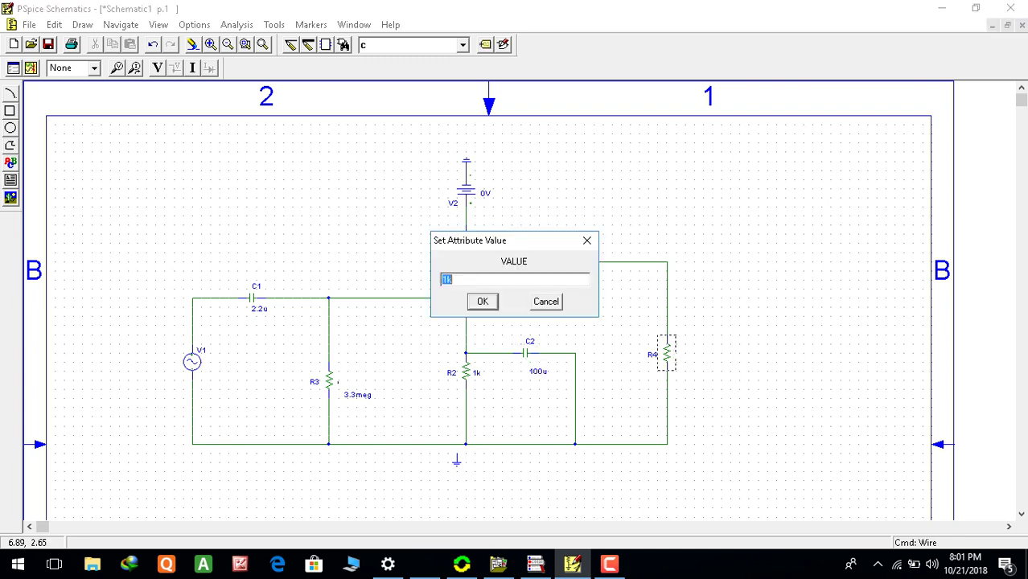
click(447, 280)
text(0)
key(Return)
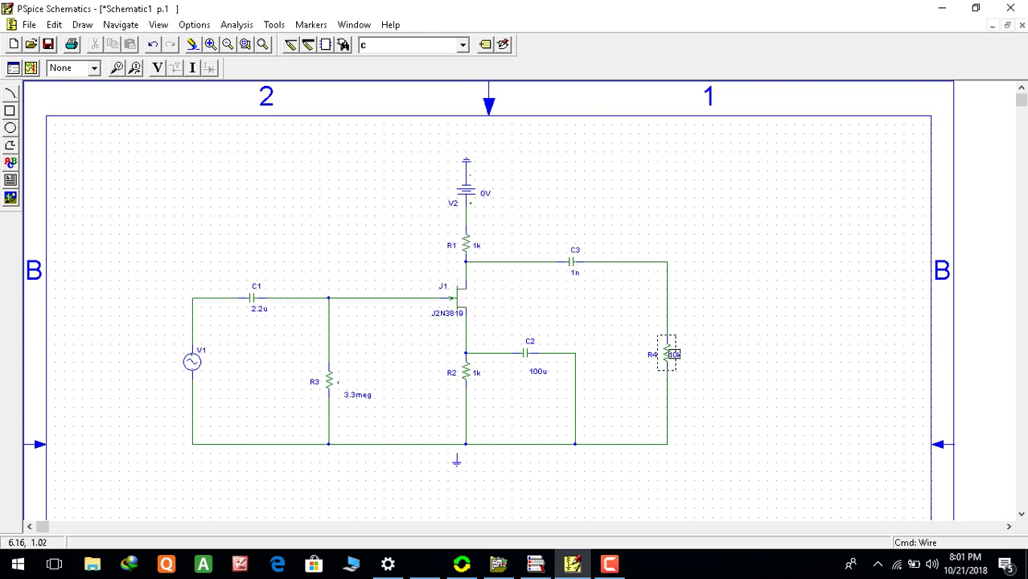
Set capacitor C3 to 2.2u and move R1 up so it sits directly below the V2 supply
double_click(574, 272)
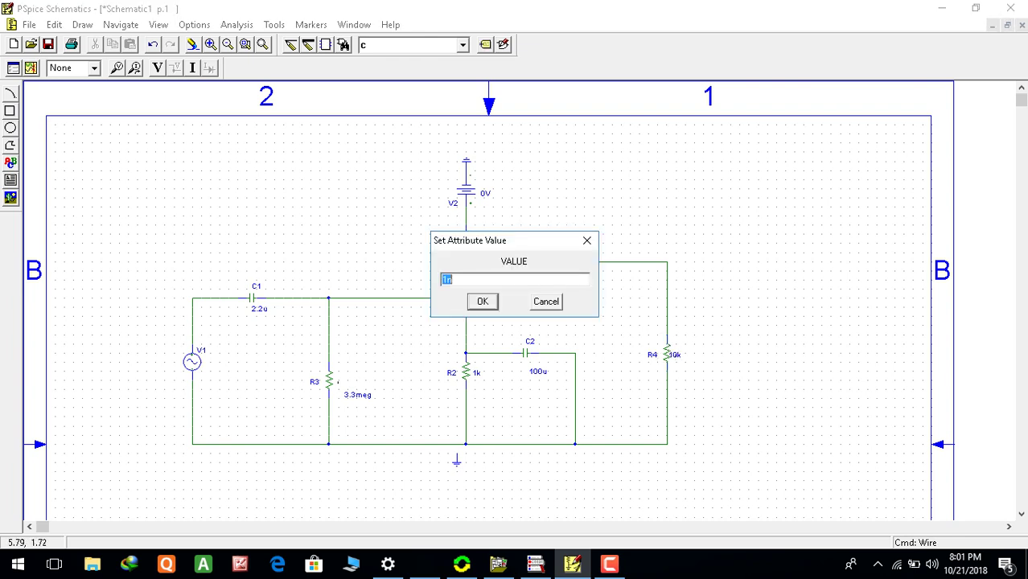
text(2.2u)
key(Return)
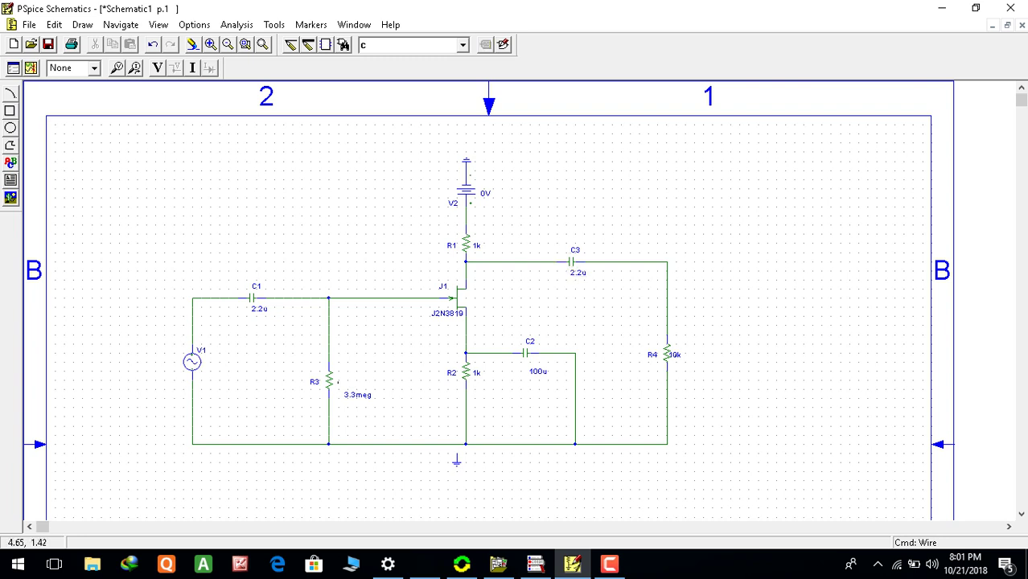
drag(465, 242, 464, 224)
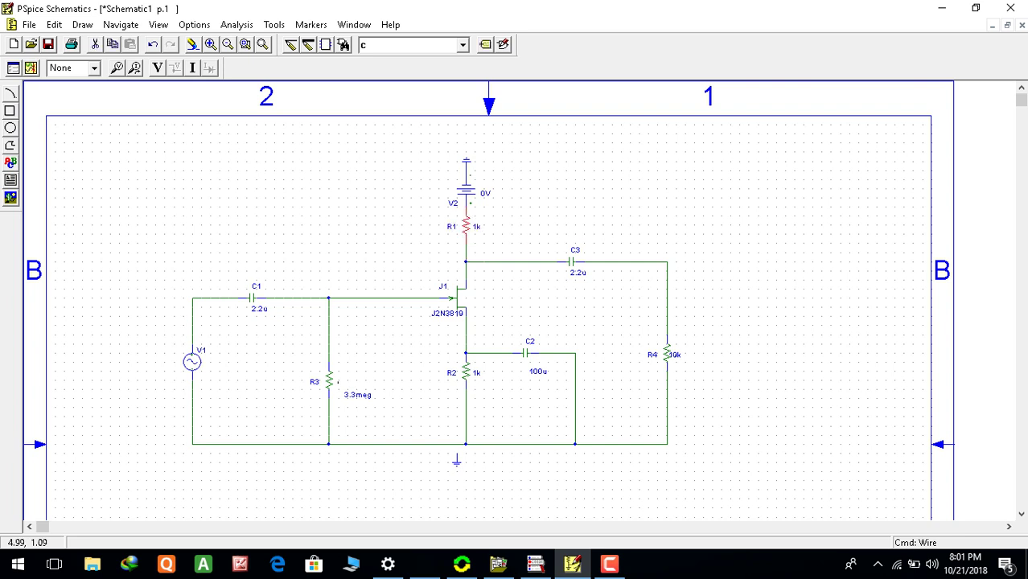
click(504, 213)
Set the DC value of V2 to 20V and attach the loose ground symbol to the common wire between R3 and R2
double_click(485, 193)
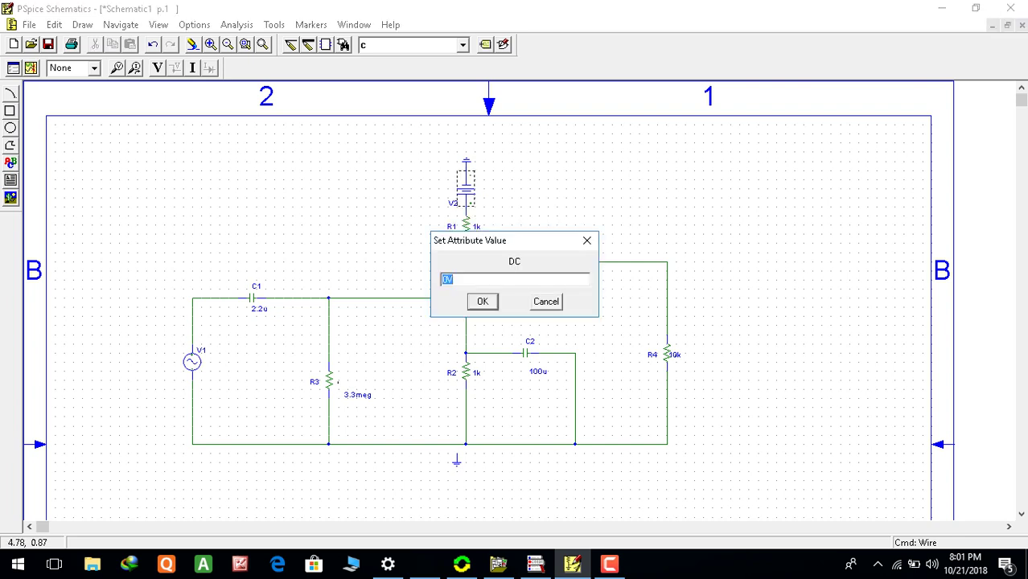
drag(447, 279, 441, 279)
text(20)
key(Return)
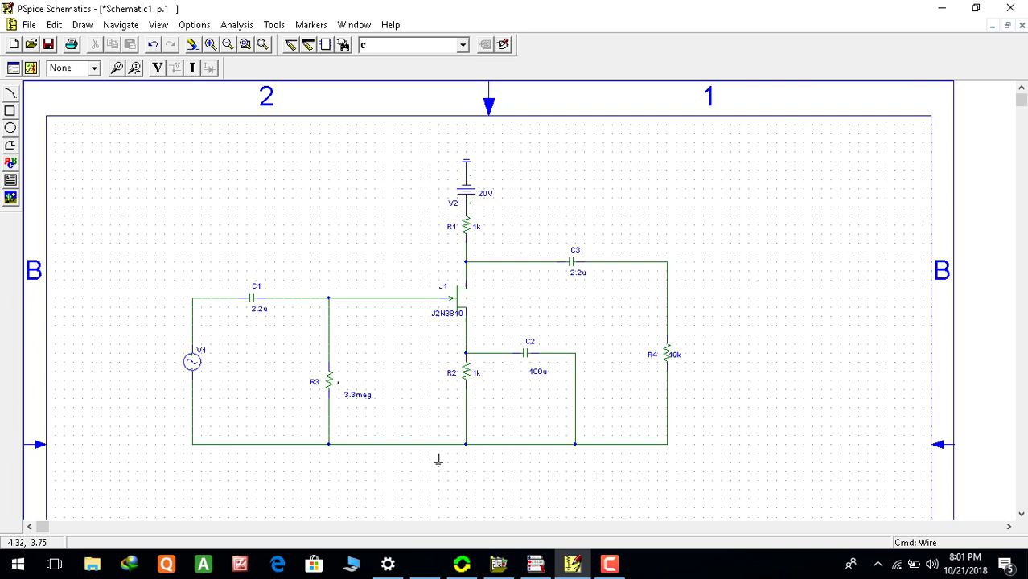
click(429, 444)
Open the attributes of sine source V1 and save its DC attribute as 0
click(193, 364)
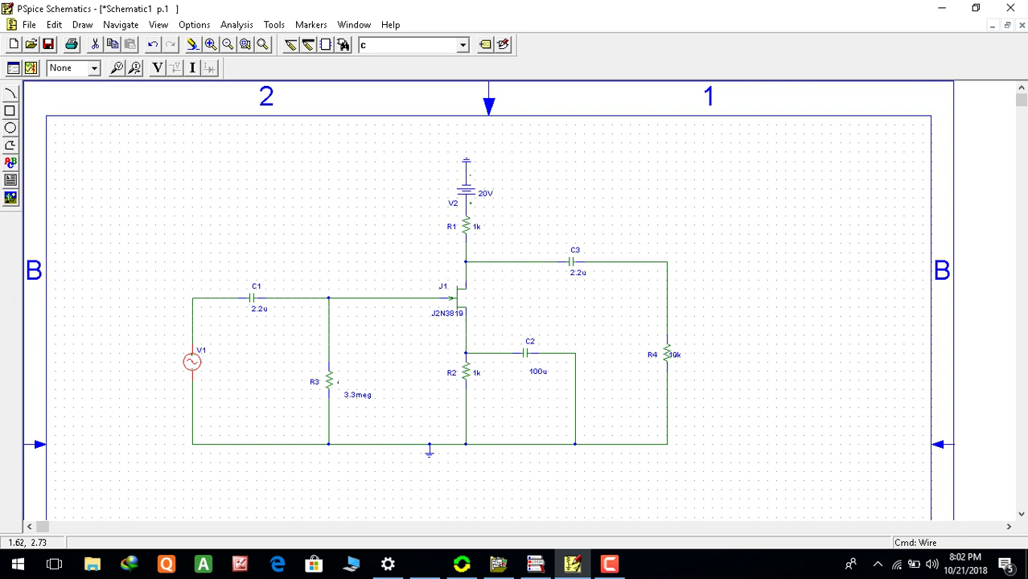
double_click(191, 361)
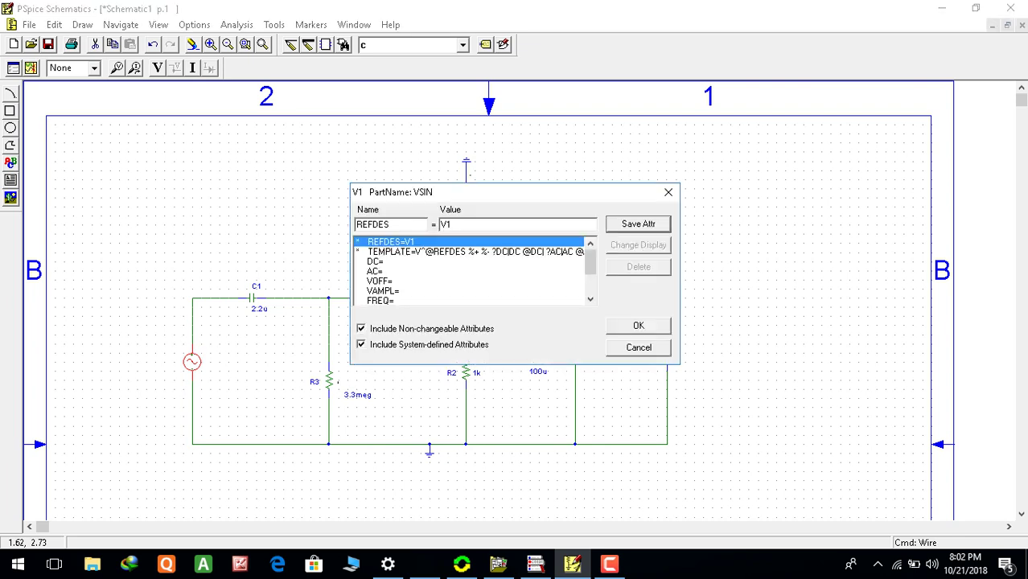
click(376, 261)
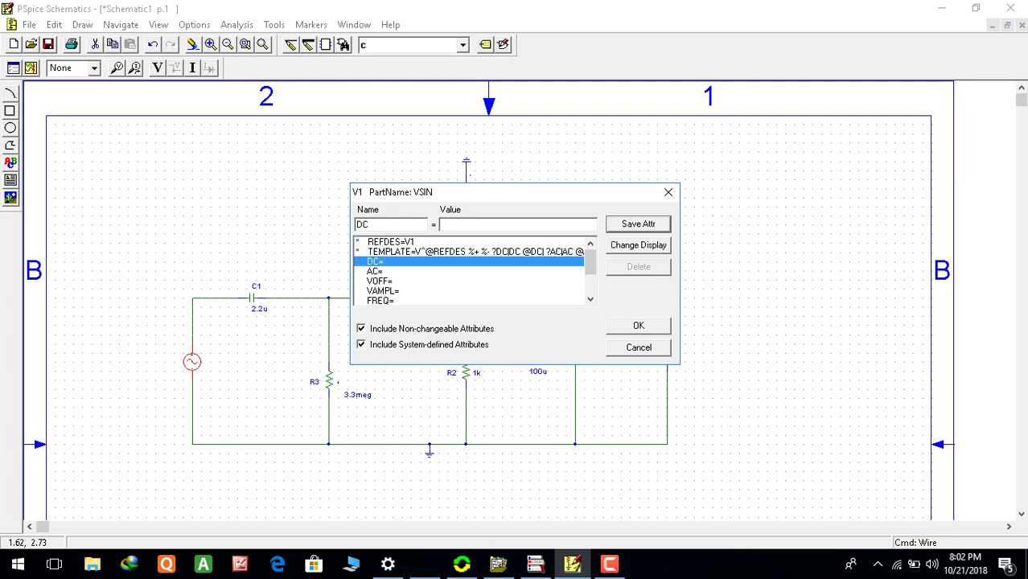
text(0)
click(374, 272)
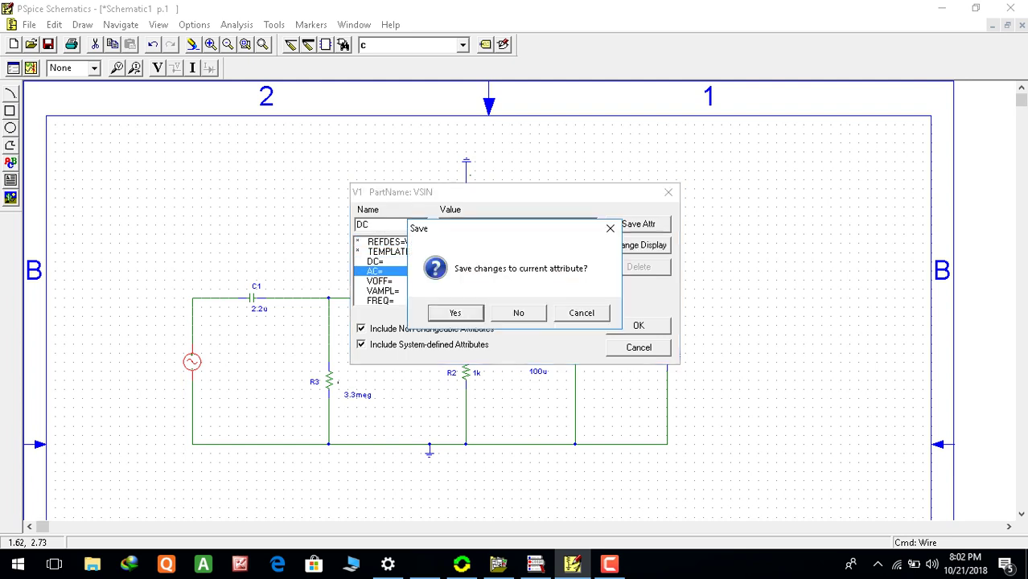
click(581, 313)
click(638, 224)
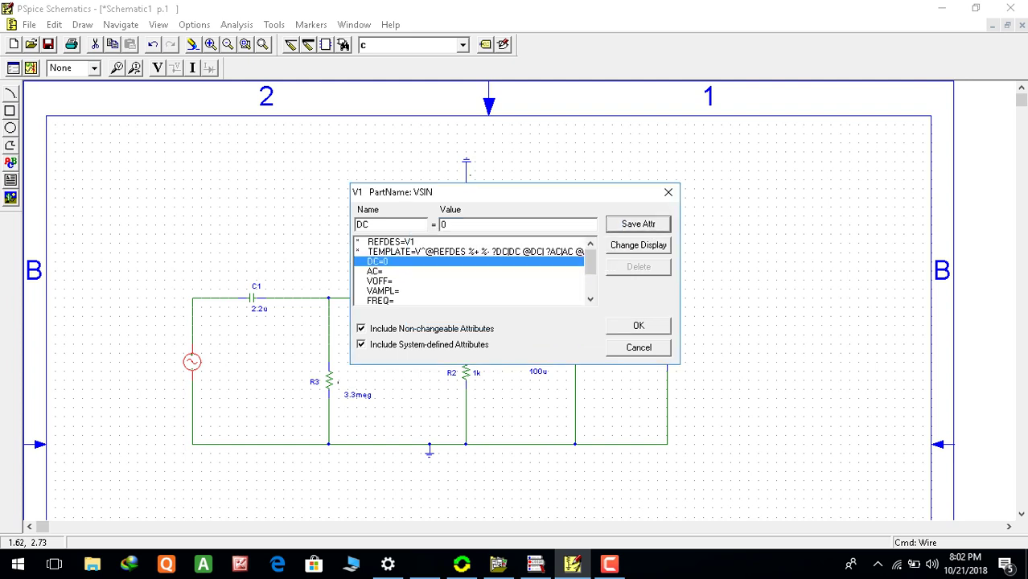
Set V1's AC attribute to 10mV and its VOFF attribute to 0
click(374, 272)
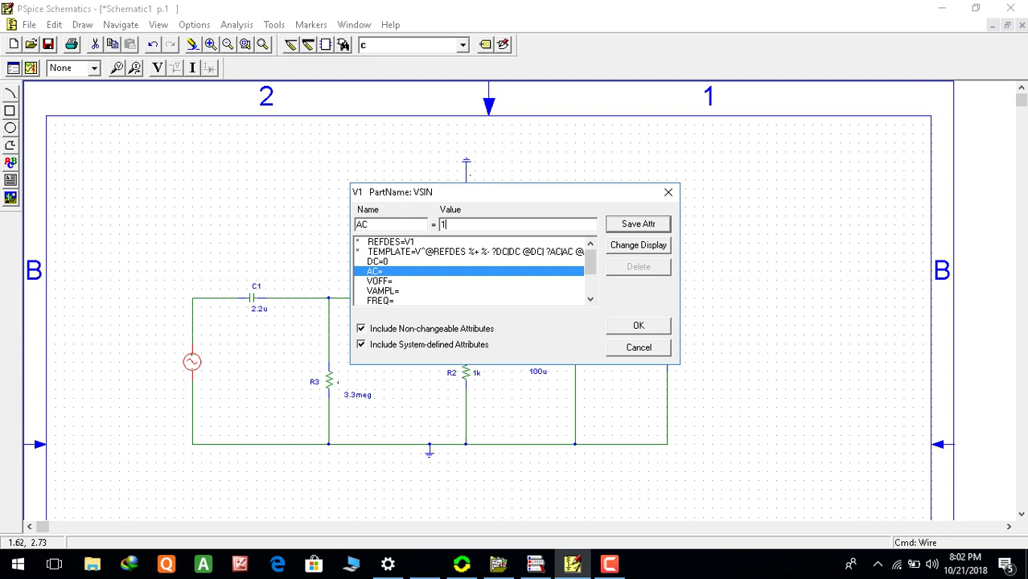
text(0mV)
key(Return)
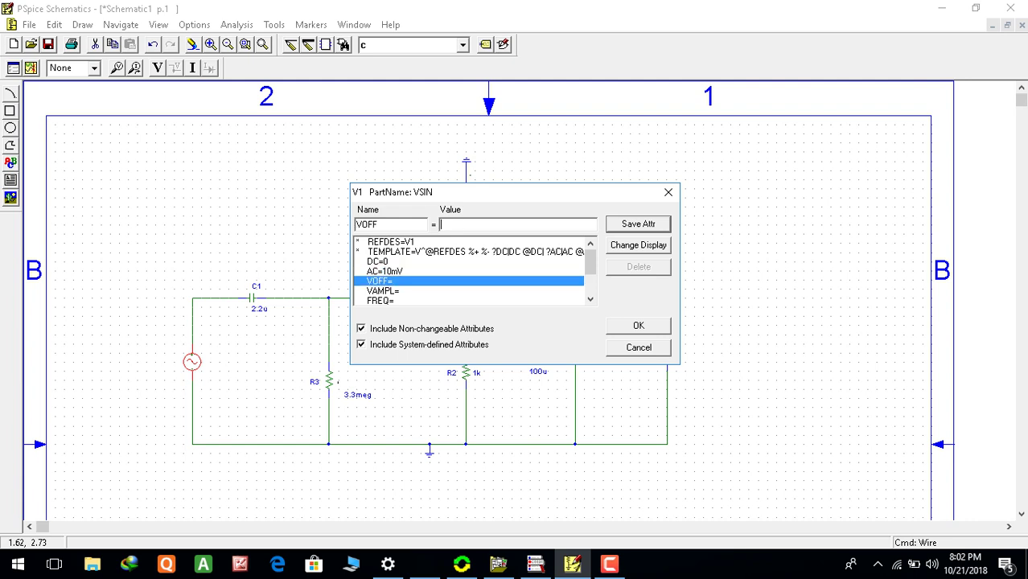
text(0)
key(Return)
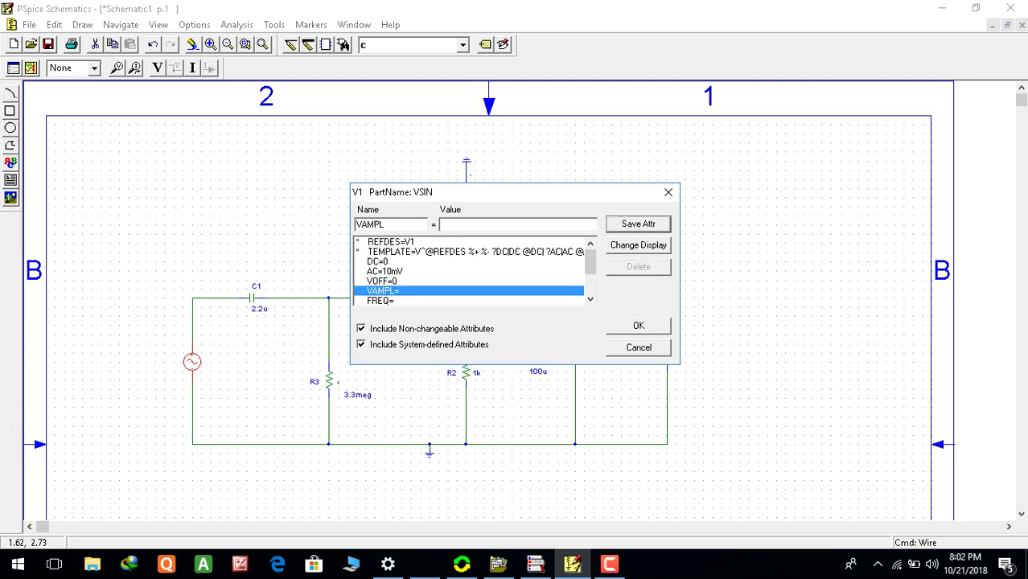
Set V1's VAMPL to 10mV and FREQ to 1k, and accept the source attributes
text(10mV)
click(381, 301)
key(Return)
text(1)
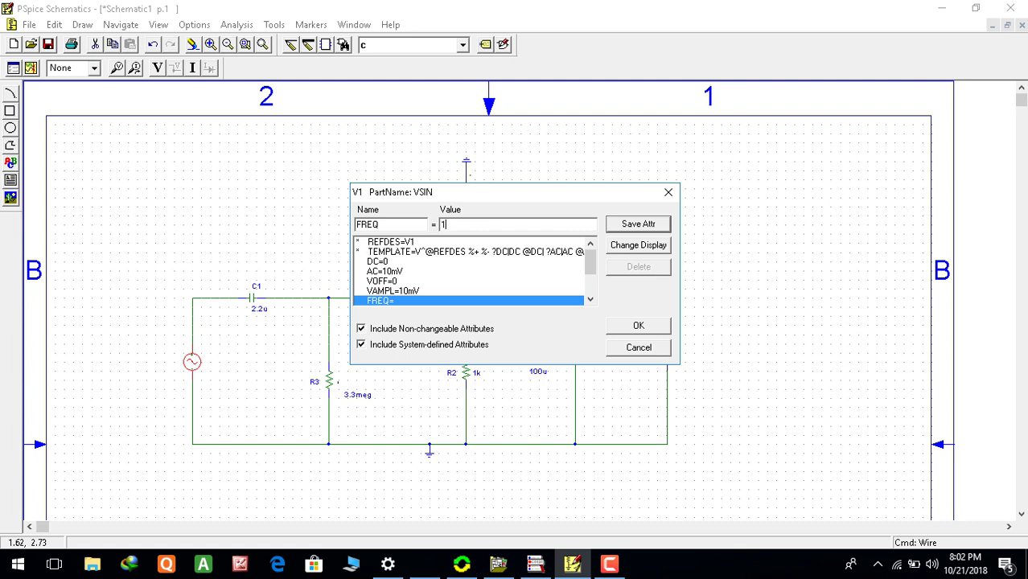
text(k)
click(590, 299)
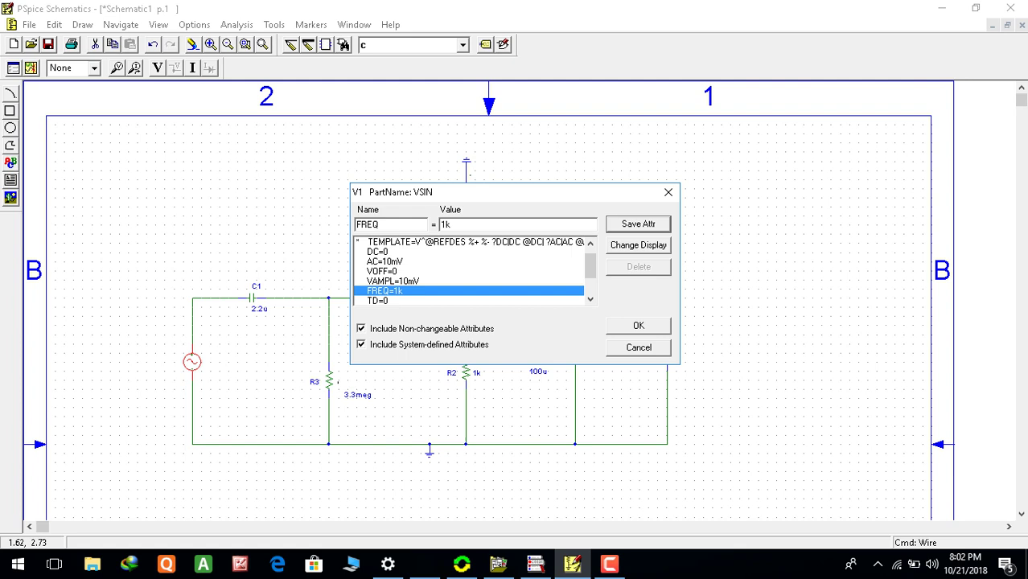
key(Return)
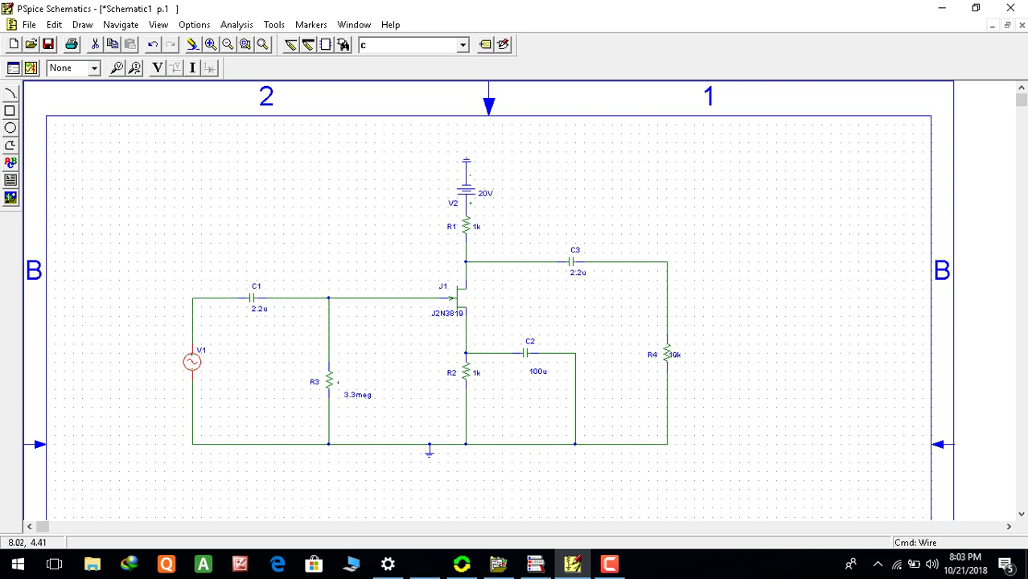
click(609, 563)
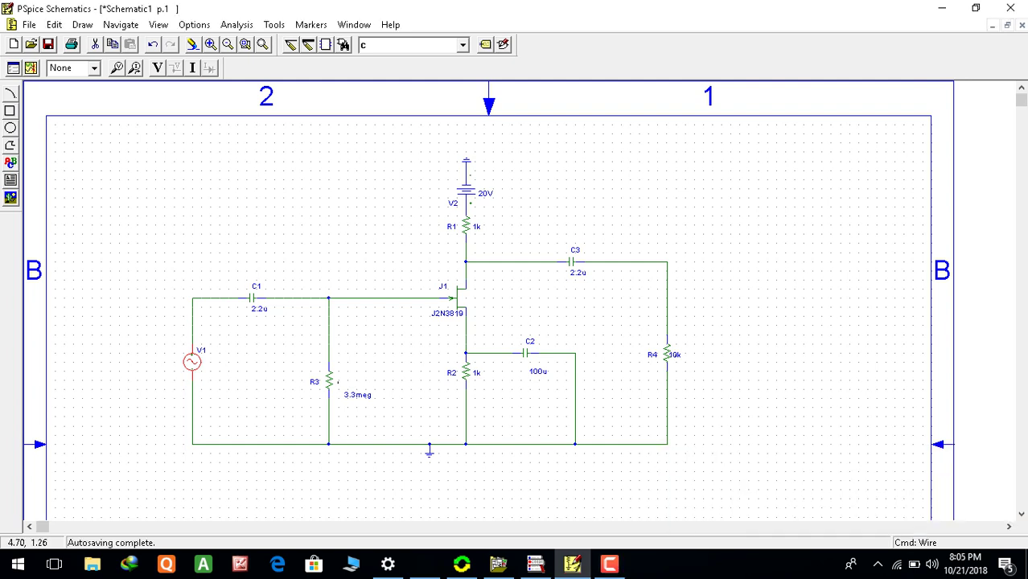
Set the value of resistor R1 to 2.4k
double_click(476, 228)
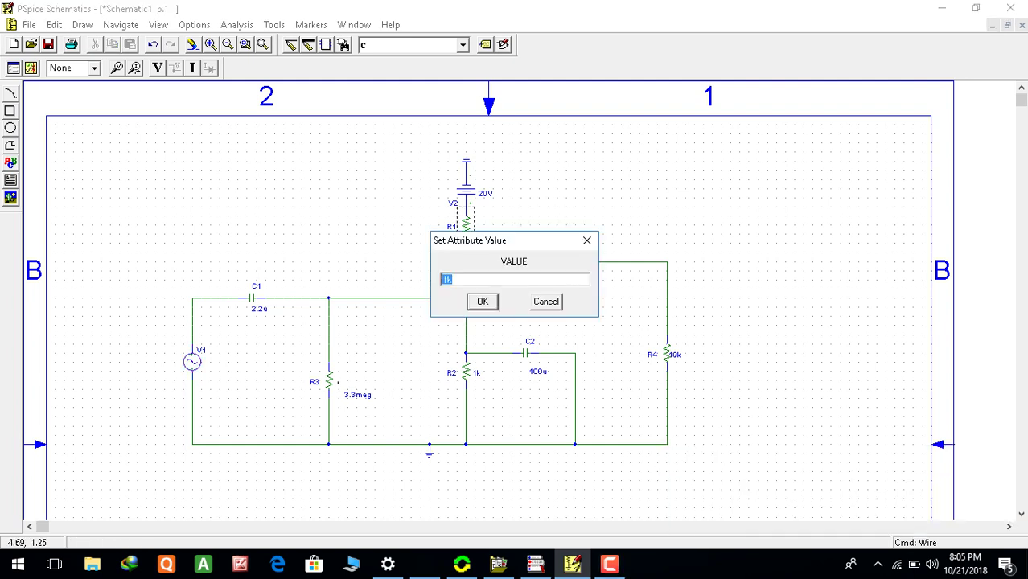
drag(448, 279, 442, 279)
text(2.4)
key(Return)
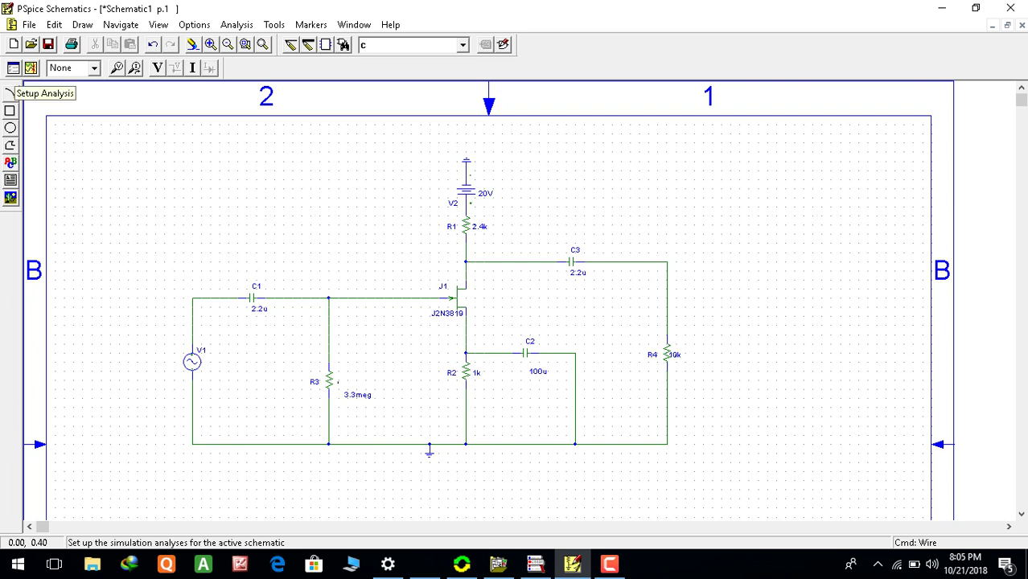
Set up an AC sweep analysis by decade with 100 points per decade, start frequency 1 and end frequency 100gig
click(30, 68)
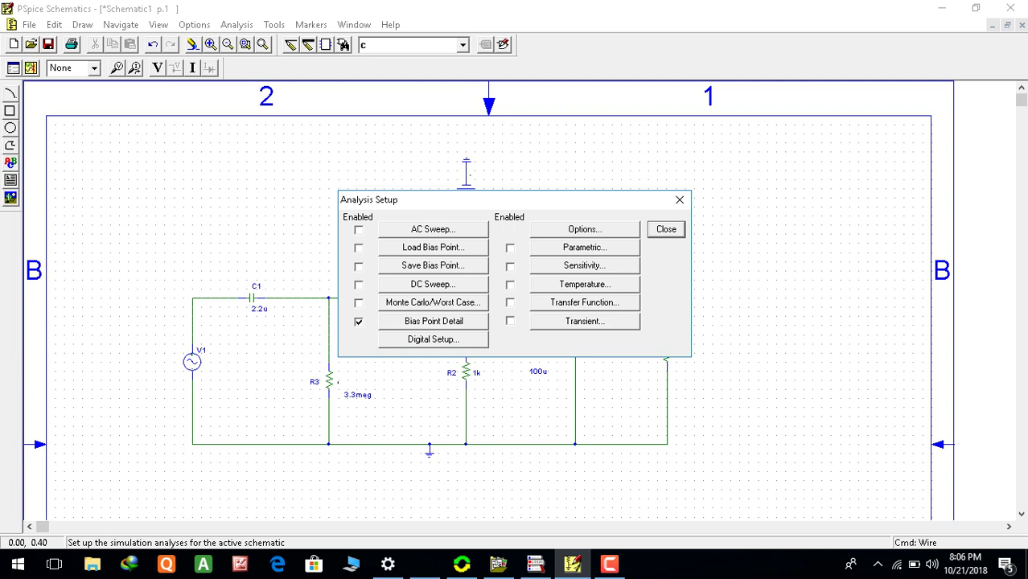
click(433, 229)
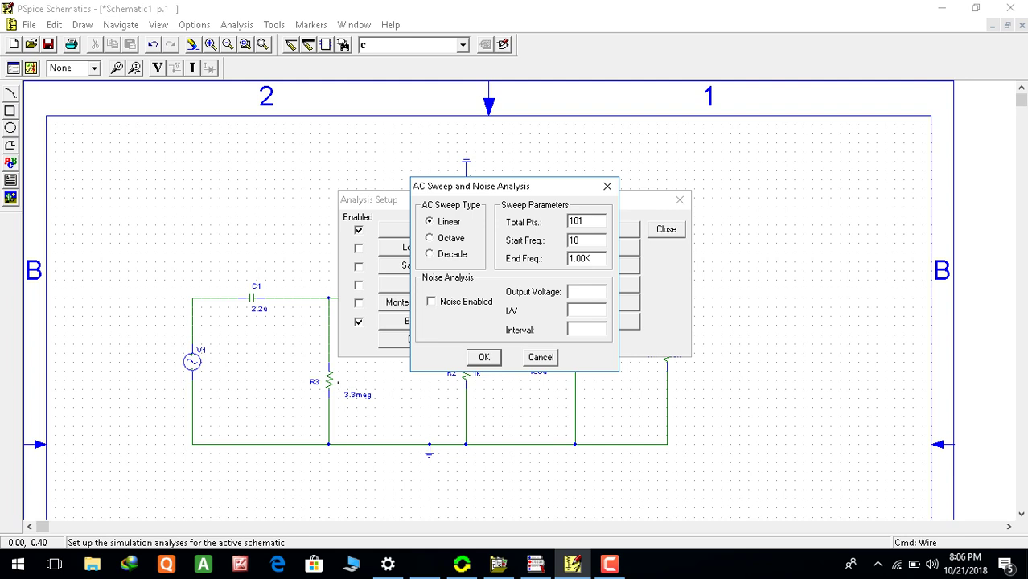
click(430, 254)
key(Tab)
text(100)
key(Tab)
text(1)
key(Tab)
text(100gig)
key(Return)
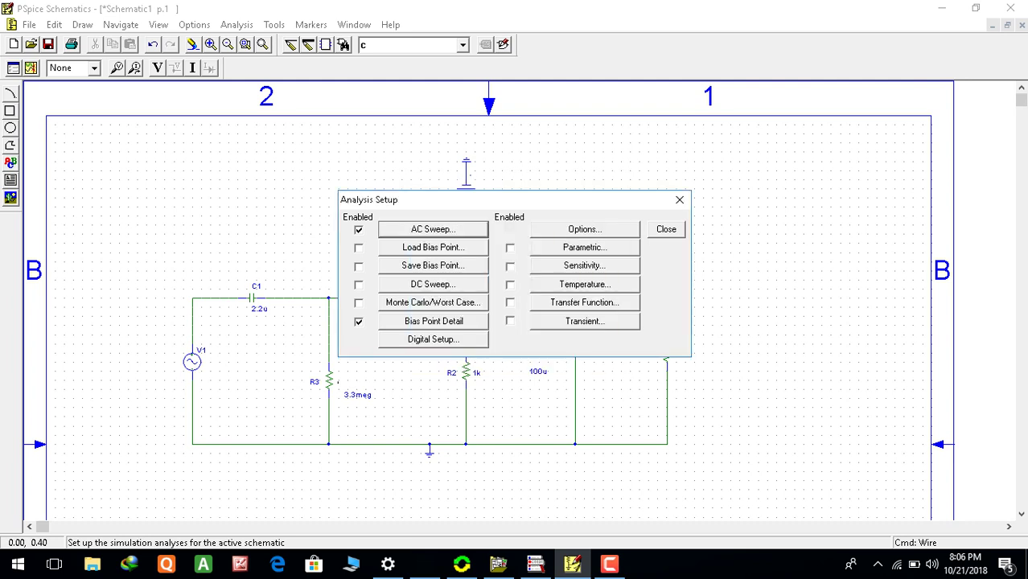
click(666, 229)
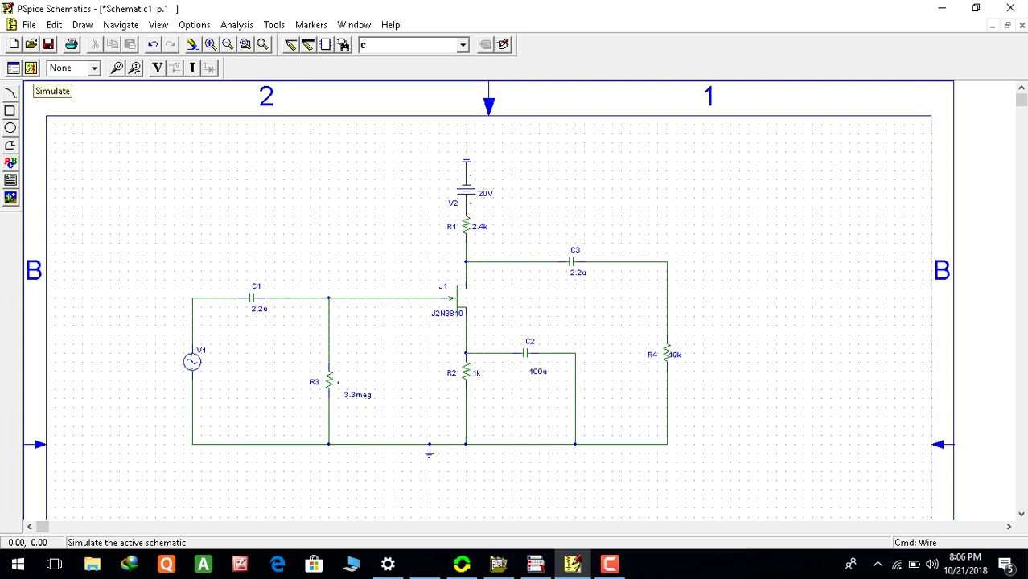
Run the AC sweep simulation of the schematic, saving it in the Documents folder as jff.SCH
click(31, 68)
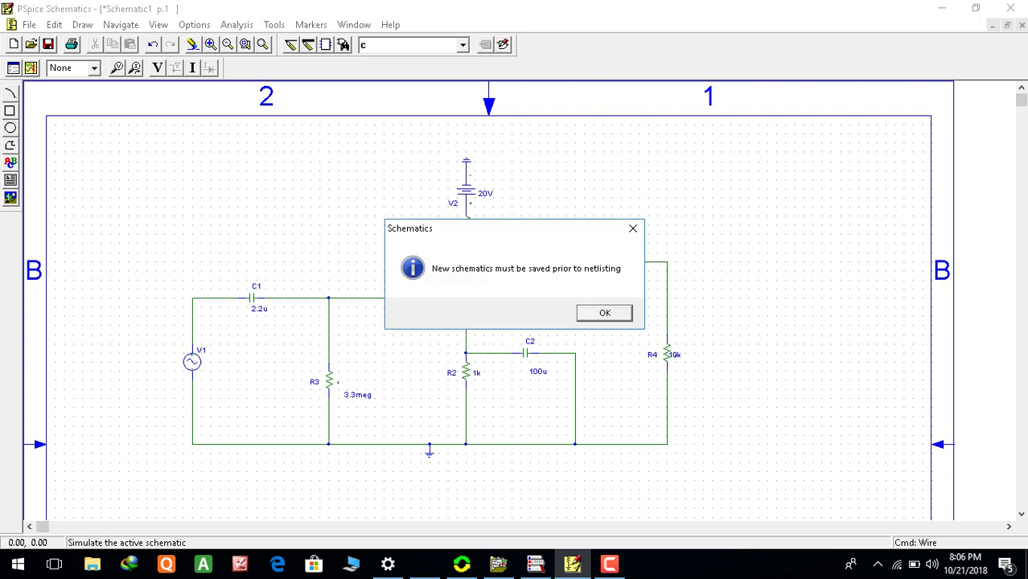
key(Return)
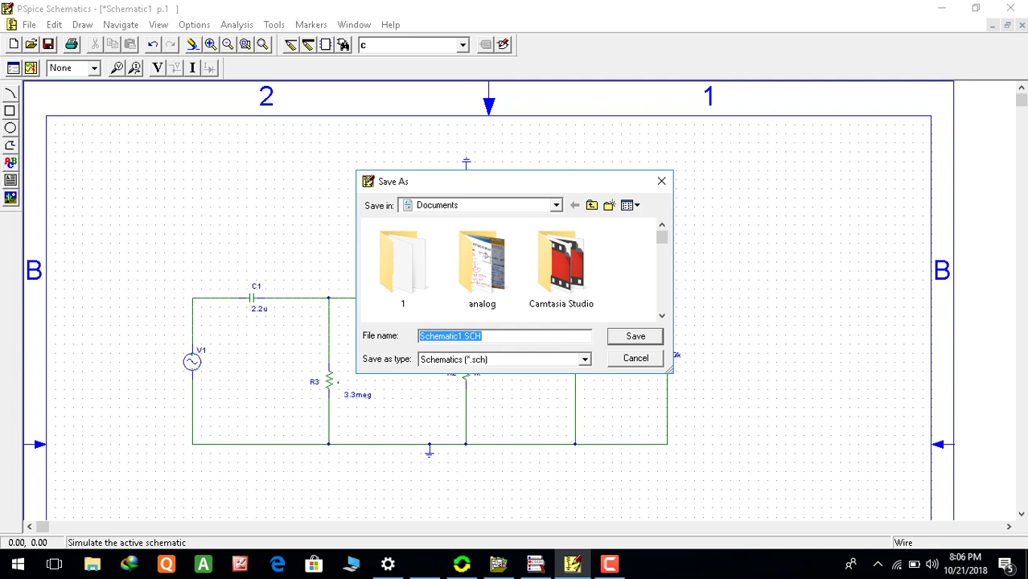
drag(464, 336, 419, 336)
key(BackSpace)
text(jff)
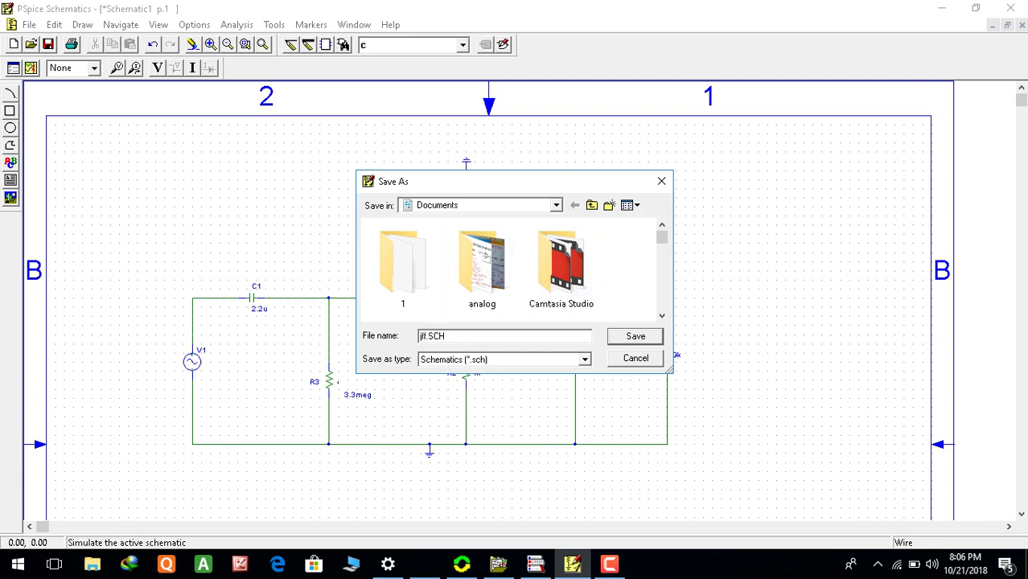
key(Return)
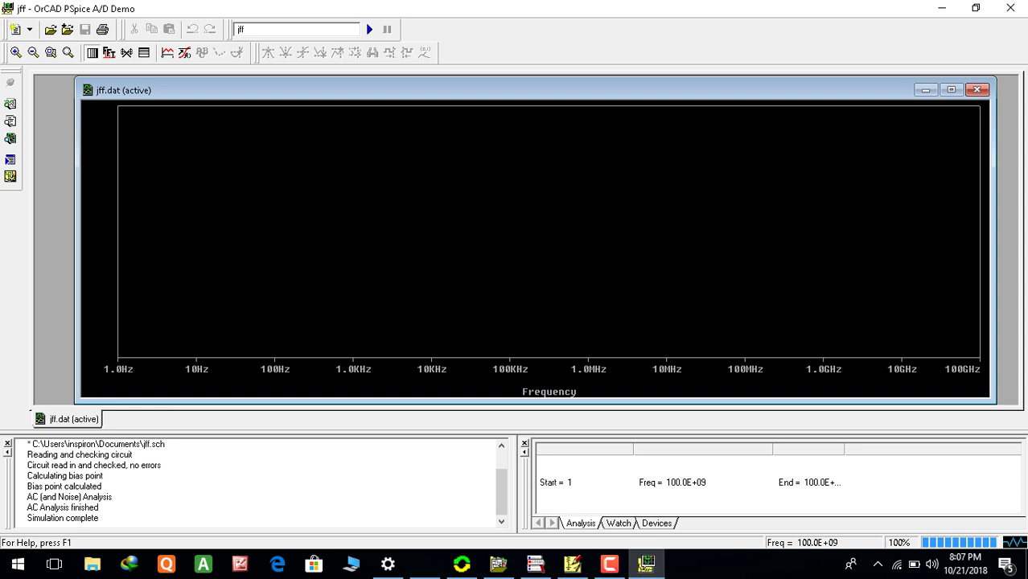
Back in PSpice Schematics, place a voltage marker on the output wire between C3 and R4 and display its response plot in PSpice A/D
click(941, 8)
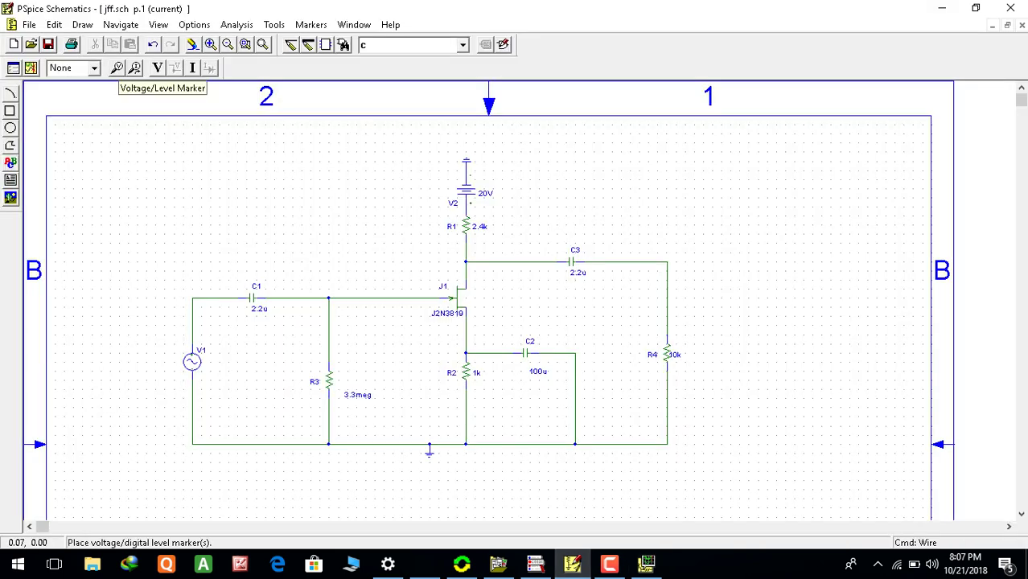
click(158, 68)
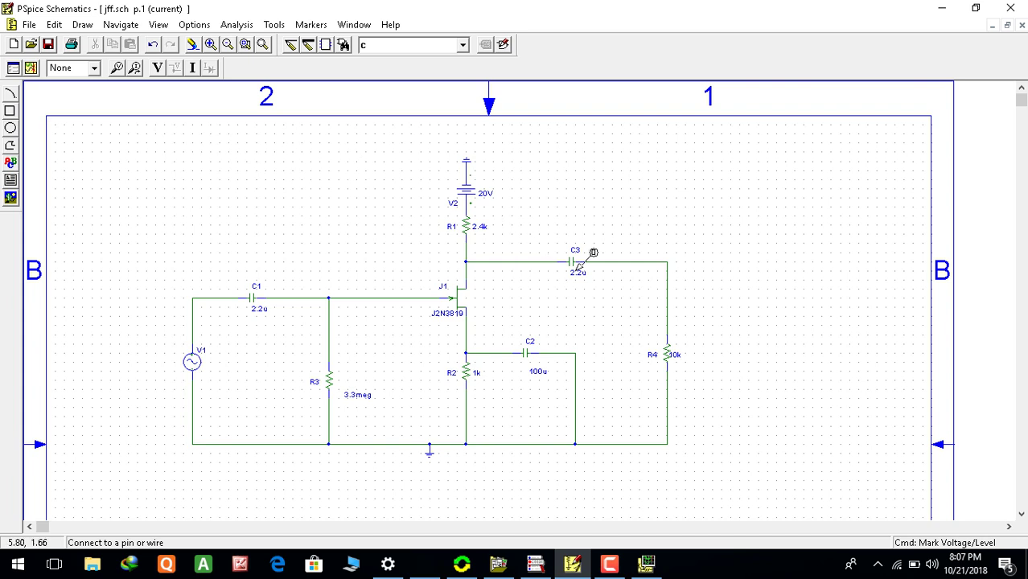
click(632, 259)
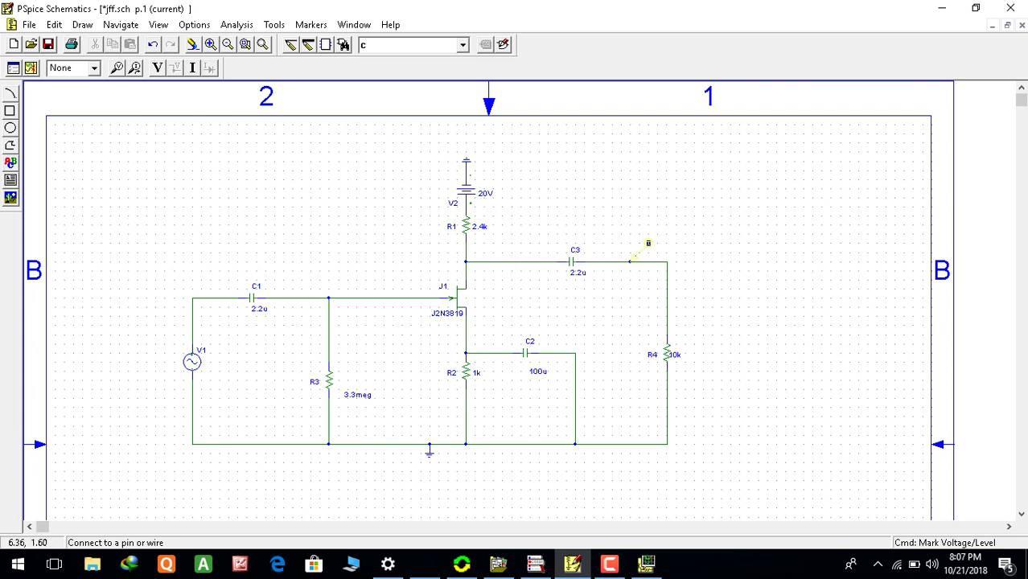
mouse_move(646, 563)
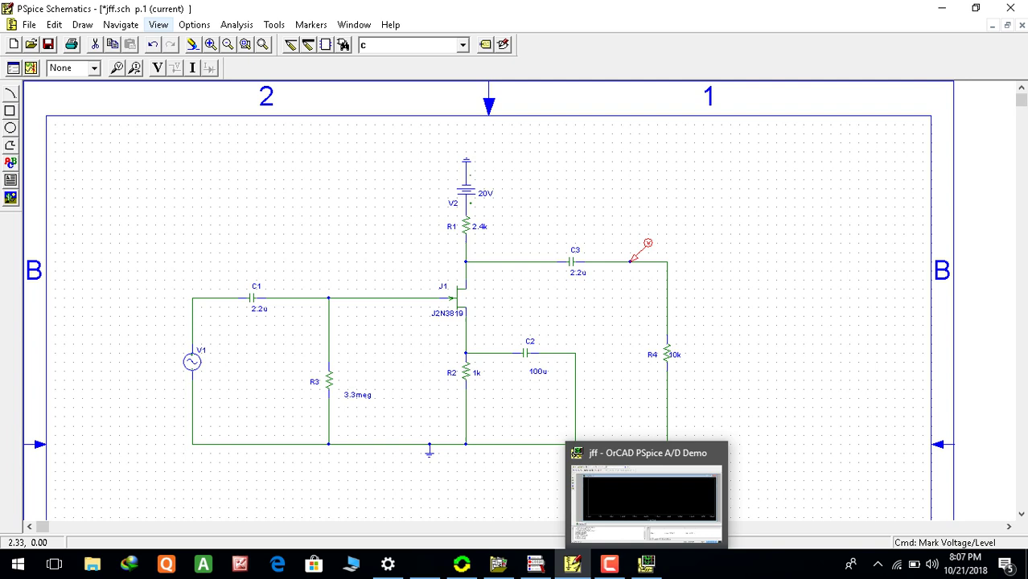
click(31, 68)
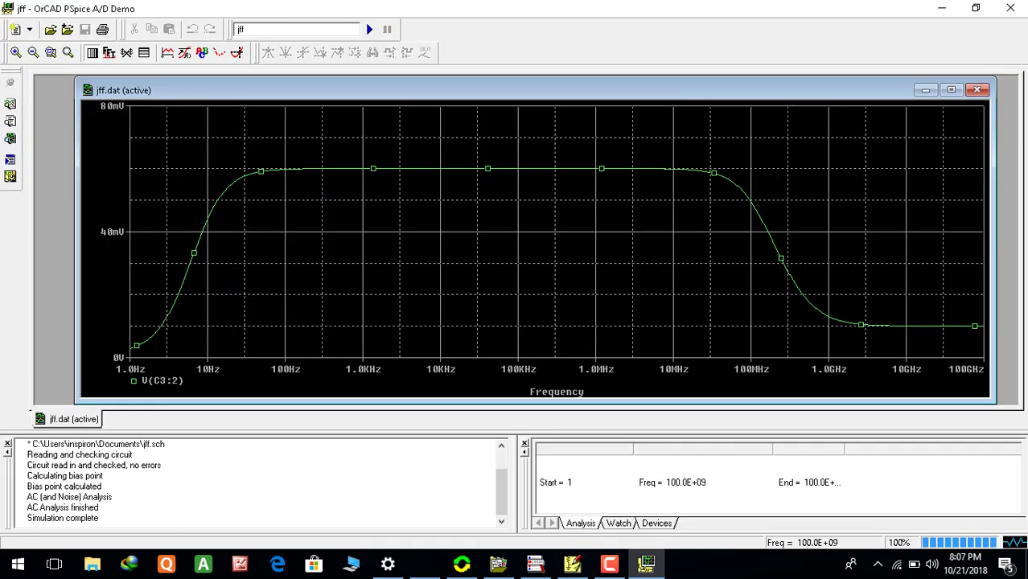